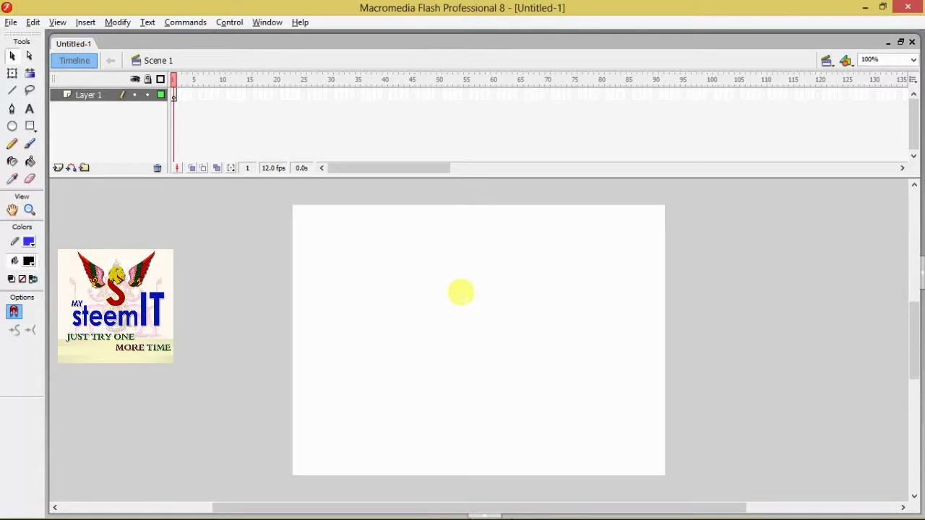
Switch to FlaX and give the MY STEEMIT text the outlined single-colour style in blue #0000FF
{"action": "key", "text": "alt+Tab"}
{"action": "key", "text": "Tab"}
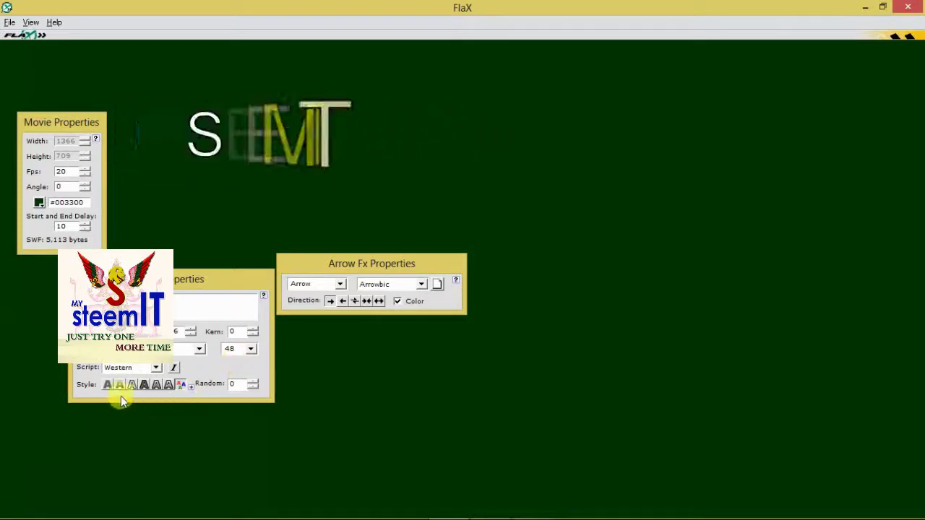
{"action": "left_click", "coordinate": [148, 389]}
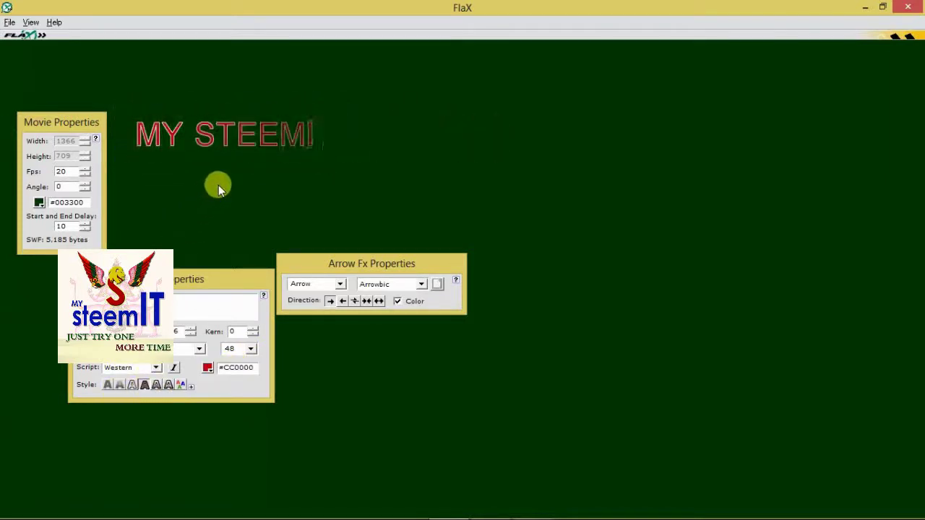
{"action": "left_click", "coordinate": [181, 386]}
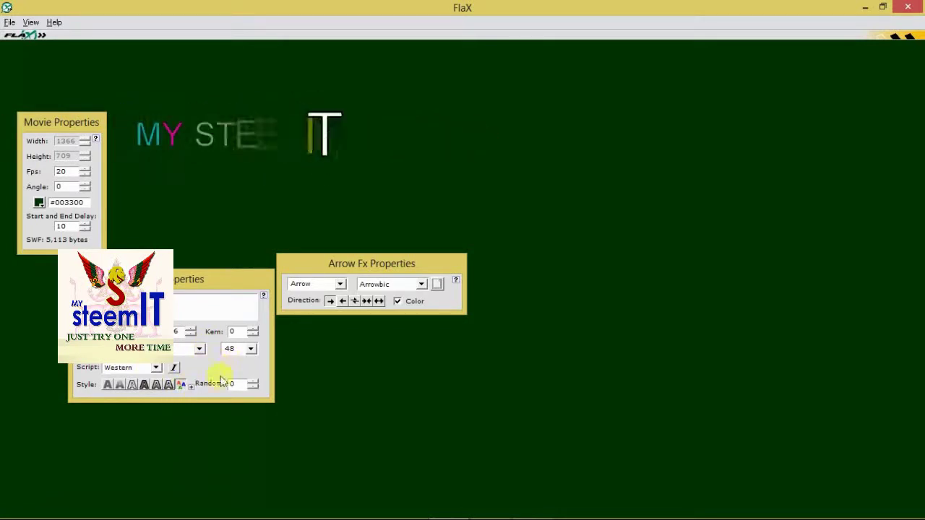
{"action": "left_click", "coordinate": [145, 386]}
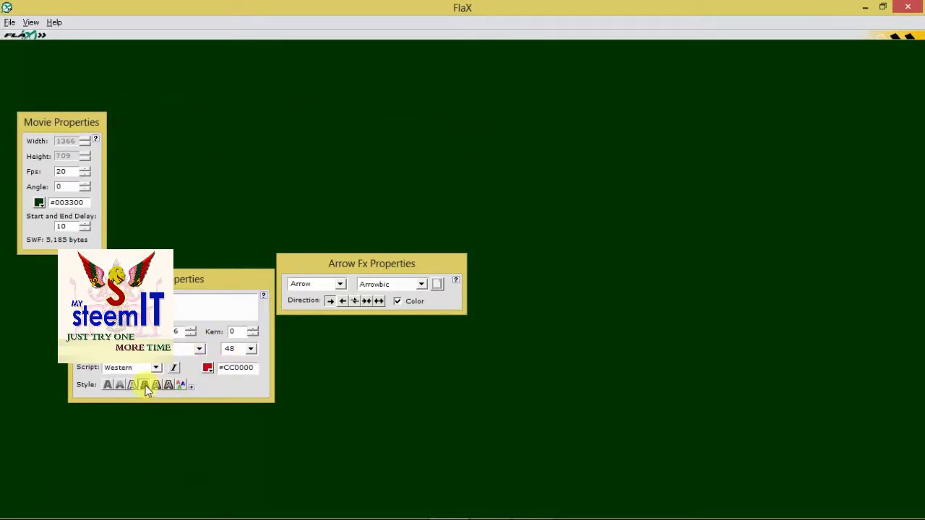
{"action": "left_click", "coordinate": [207, 369]}
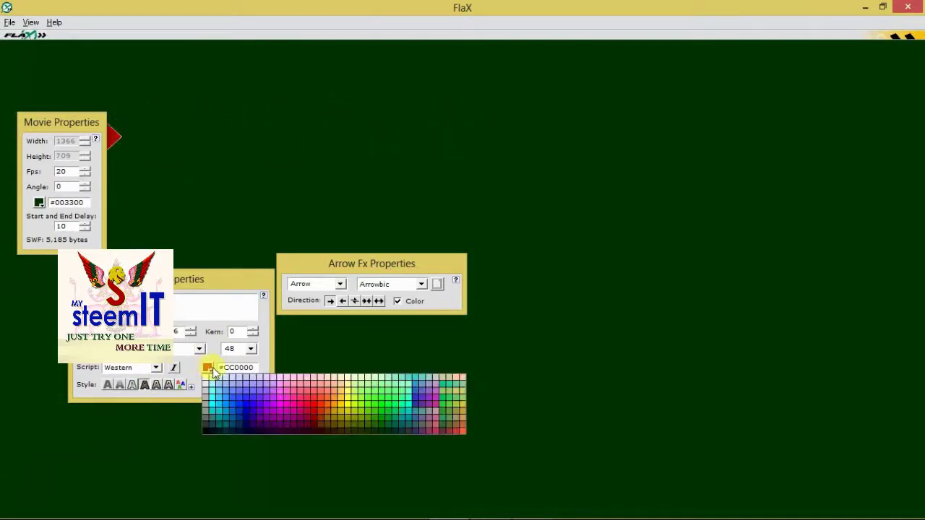
{"action": "left_click", "coordinate": [244, 405]}
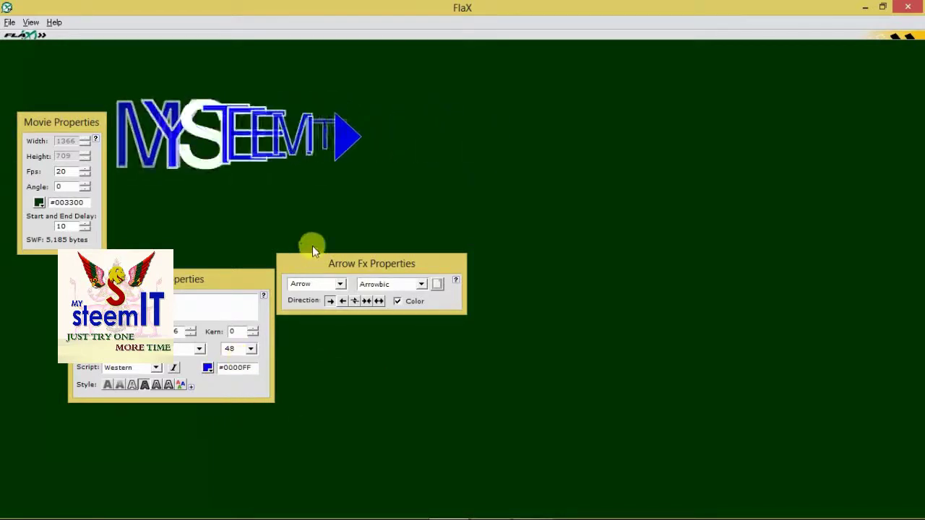
Move the Arrow Fx Properties window away from the text settings and change the text effect to Blaster
{"action": "left_click", "coordinate": [328, 258]}
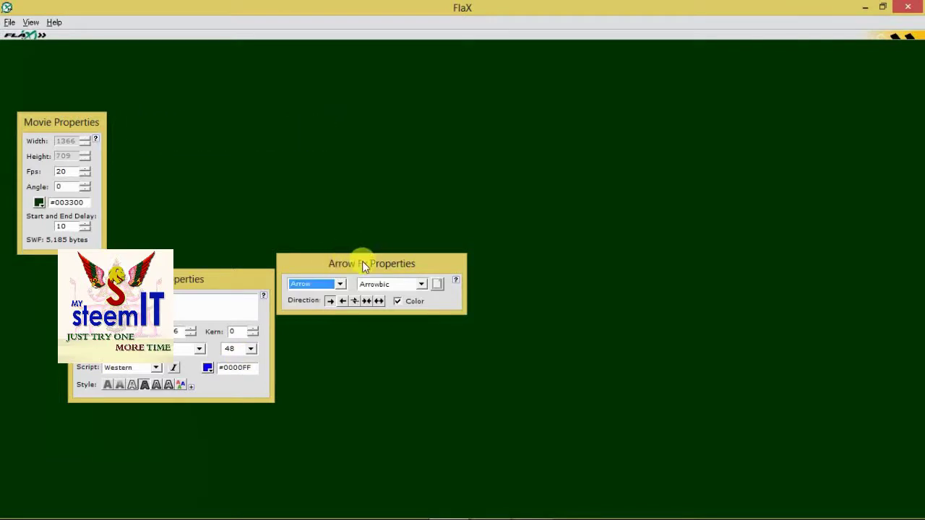
{"action": "left_click_drag", "start_coordinate": [362, 261], "coordinate": [521, 245]}
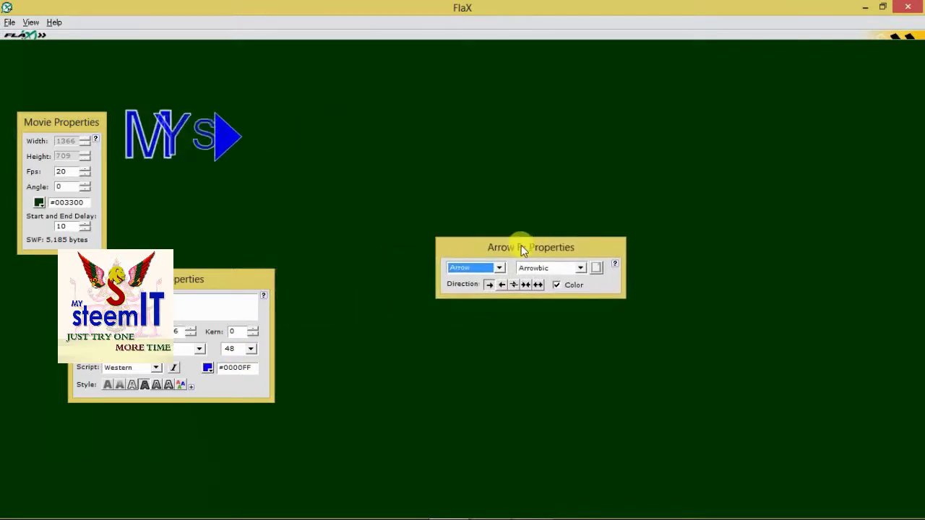
{"action": "left_click", "coordinate": [483, 271]}
{"action": "left_click", "coordinate": [465, 313]}
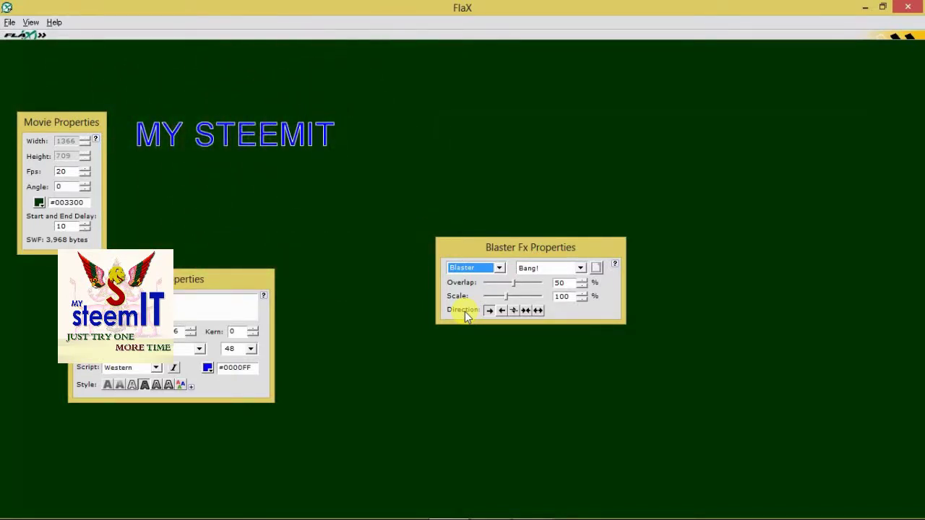
Export the Blaster text animation as a Shockwave Flash file named myfile in My Documents, replacing the existing file
{"action": "left_click", "coordinate": [9, 22]}
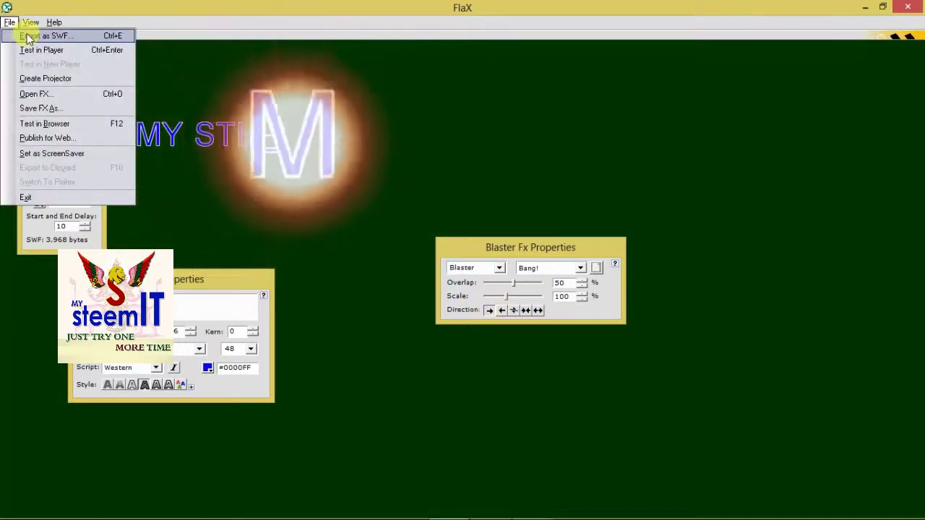
{"action": "left_click", "coordinate": [27, 36]}
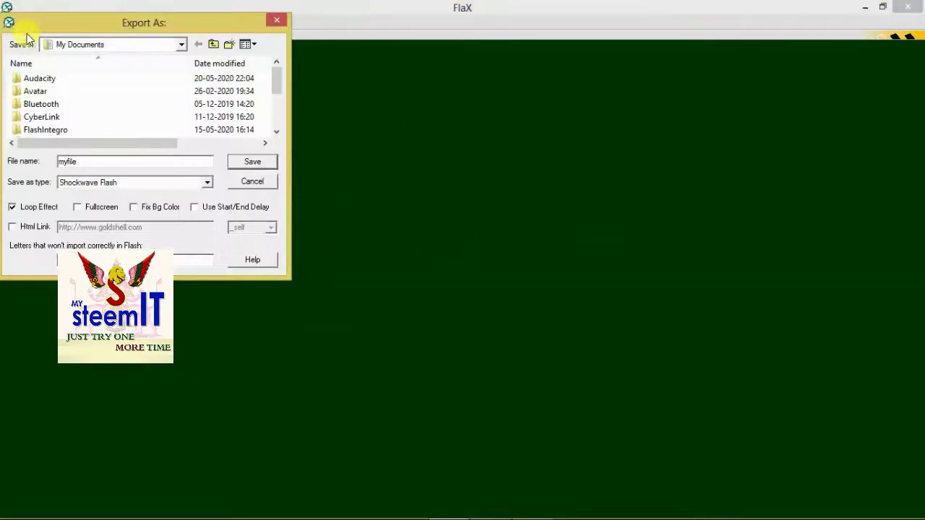
{"action": "left_click", "coordinate": [69, 161]}
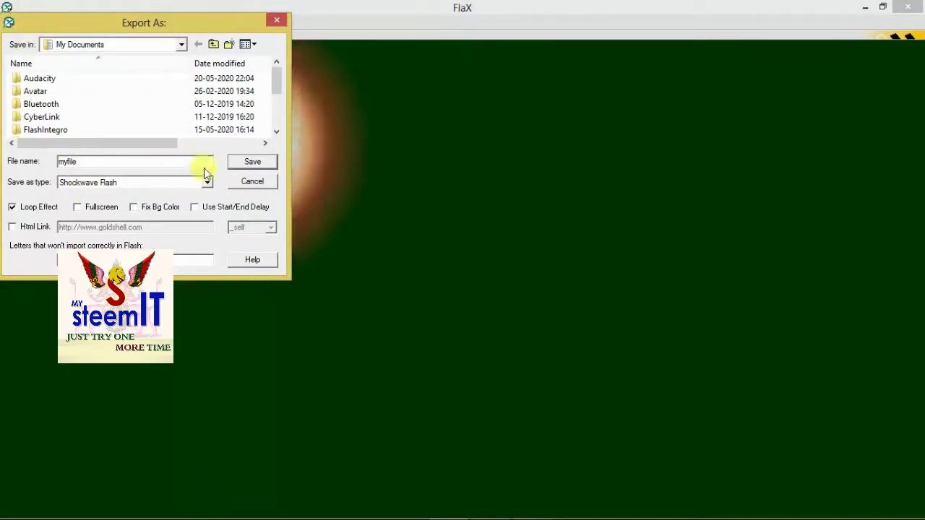
{"action": "left_click", "coordinate": [254, 161]}
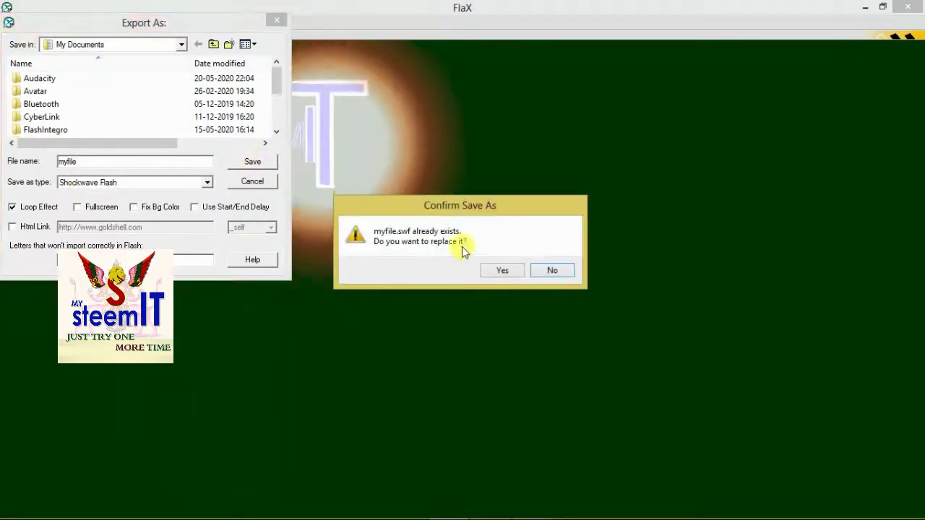
{"action": "left_click", "coordinate": [510, 272]}
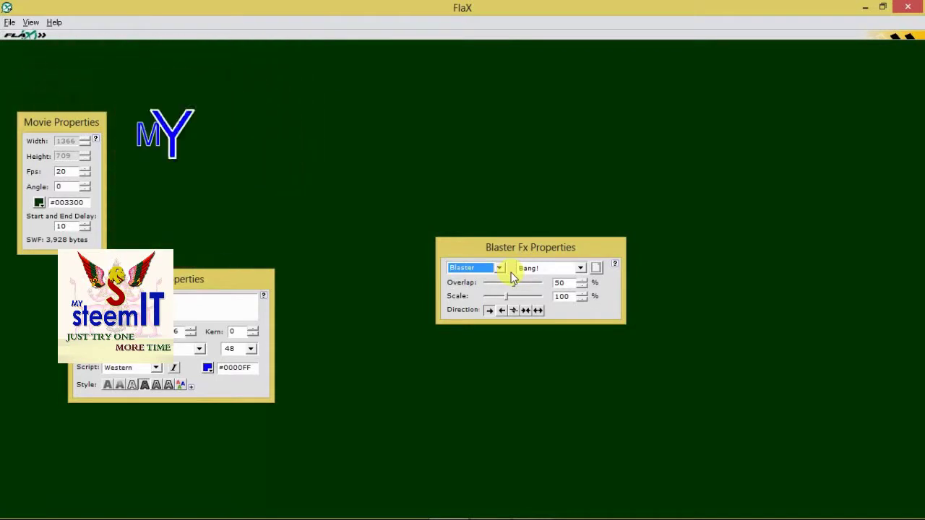
Switch to Macromedia Flash and import the myfile Flash movie from Documents onto the stage
{"action": "key", "text": "alt+Tab"}
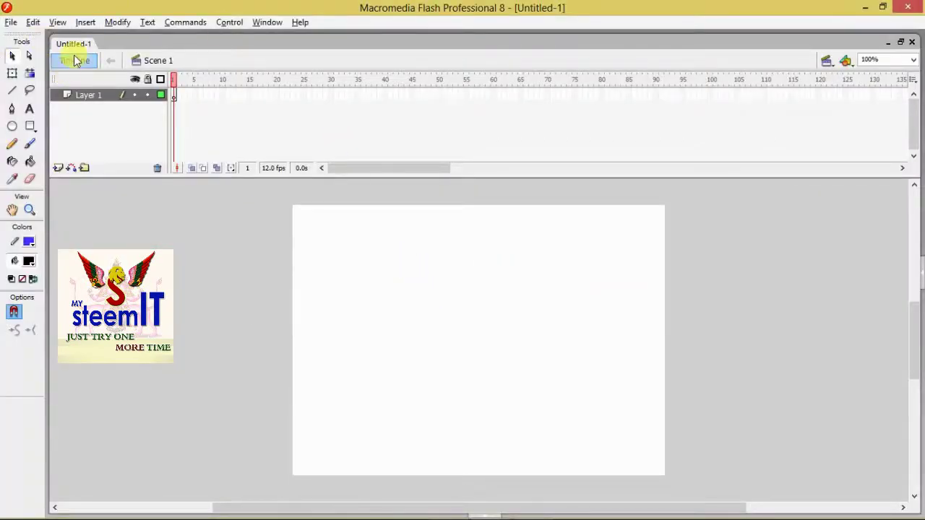
{"action": "left_click", "coordinate": [11, 25]}
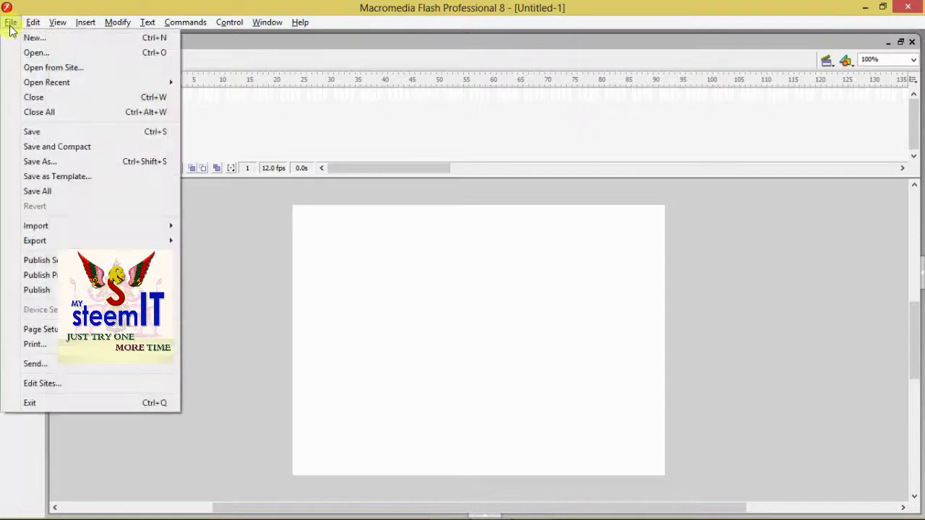
{"action": "left_click", "coordinate": [244, 95]}
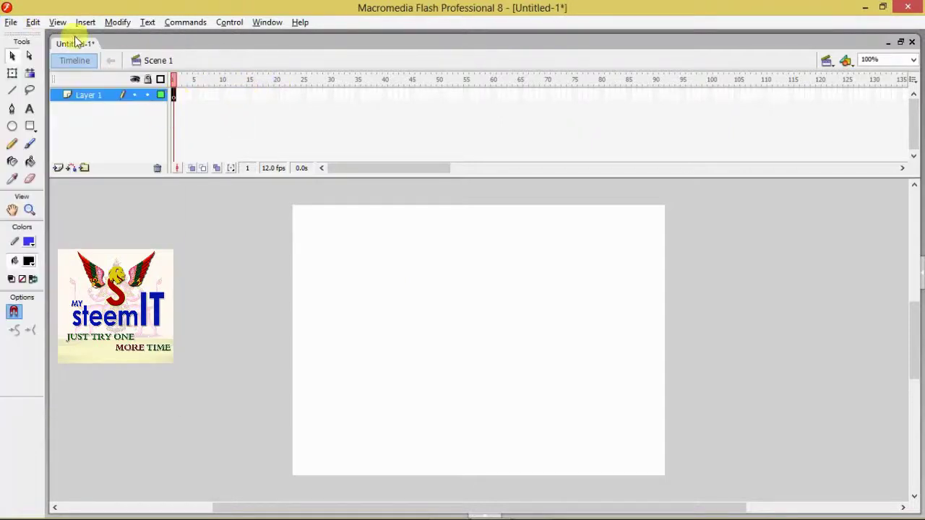
{"action": "left_click", "coordinate": [11, 22]}
{"action": "mouse_move", "coordinate": [81, 227]}
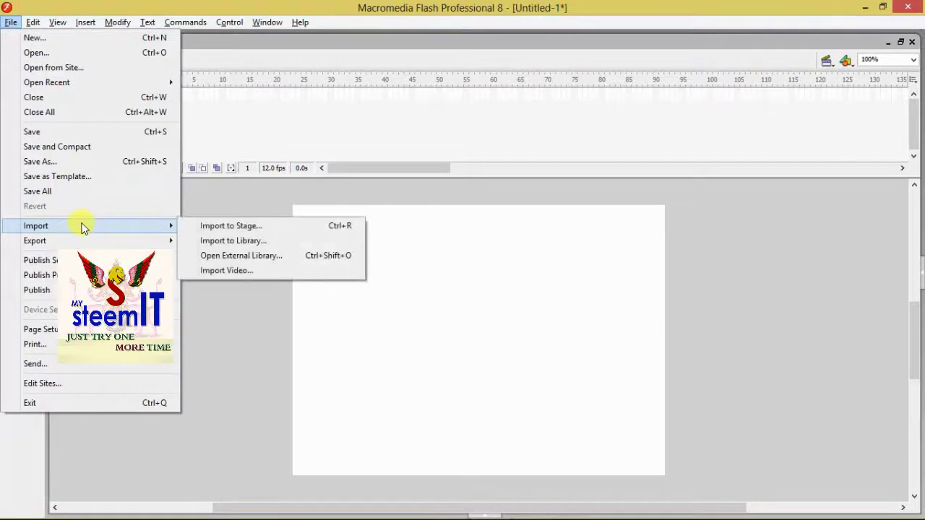
{"action": "left_click", "coordinate": [232, 226]}
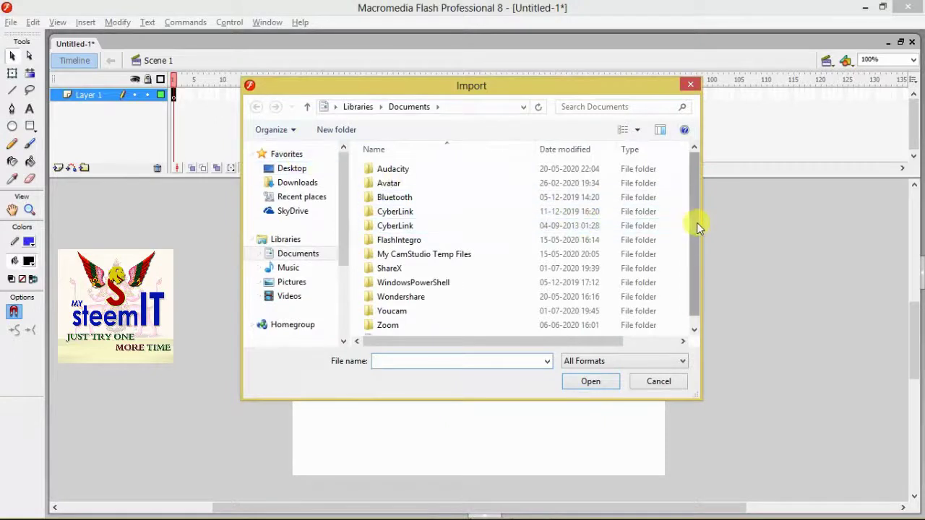
{"action": "left_click_drag", "start_coordinate": [697, 222], "coordinate": [699, 251]}
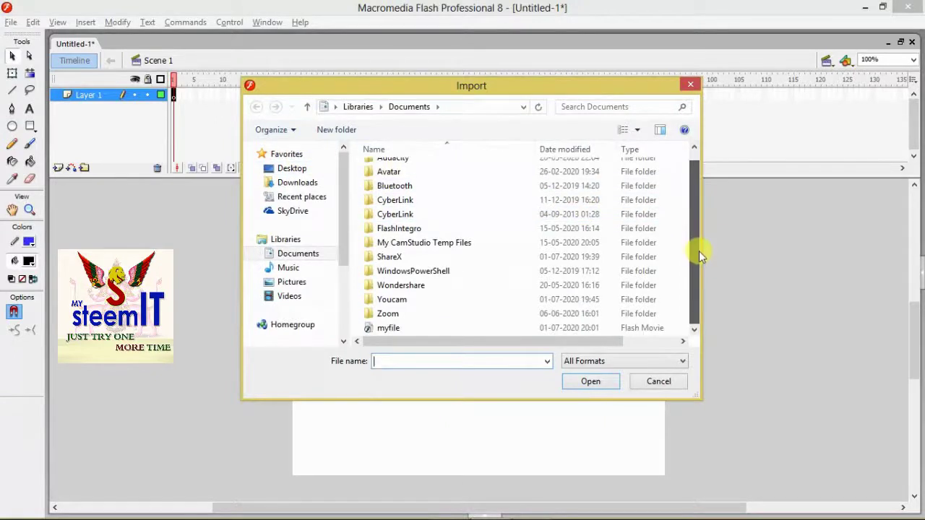
{"action": "double_click", "coordinate": [383, 330]}
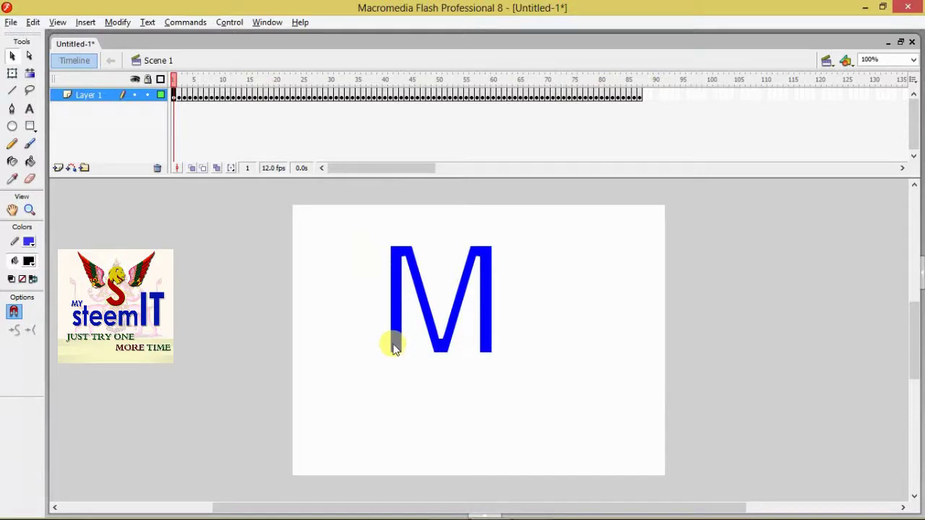
Play the imported text animation on the timeline twice to preview it
{"action": "key", "text": "Return"}
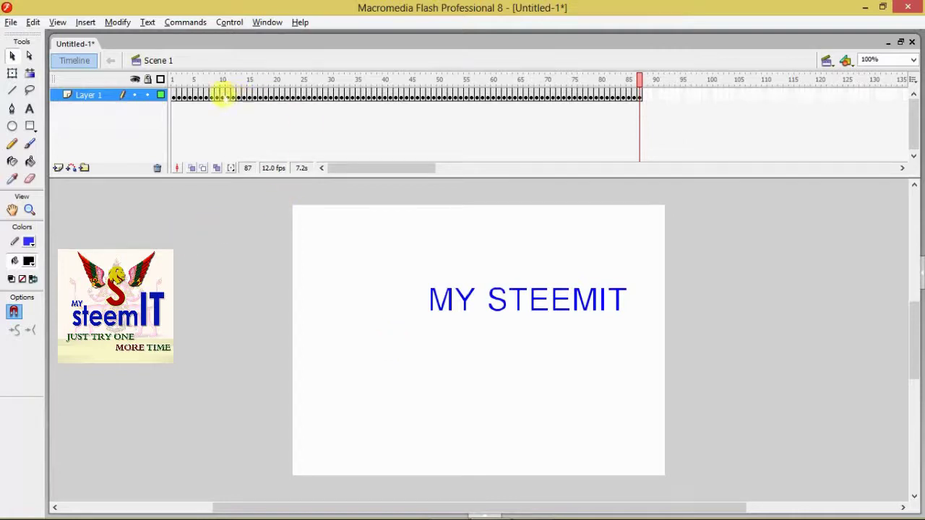
{"action": "key", "text": "Return"}
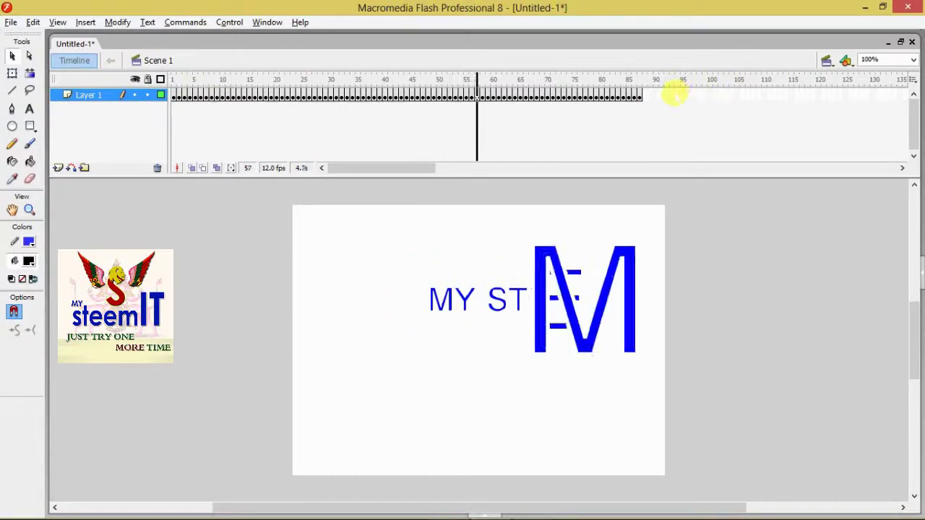
Remove all the imported frames from Layer 1 and insert a keyframe at frame 1
{"action": "left_click_drag", "start_coordinate": [510, 80], "coordinate": [151, 82]}
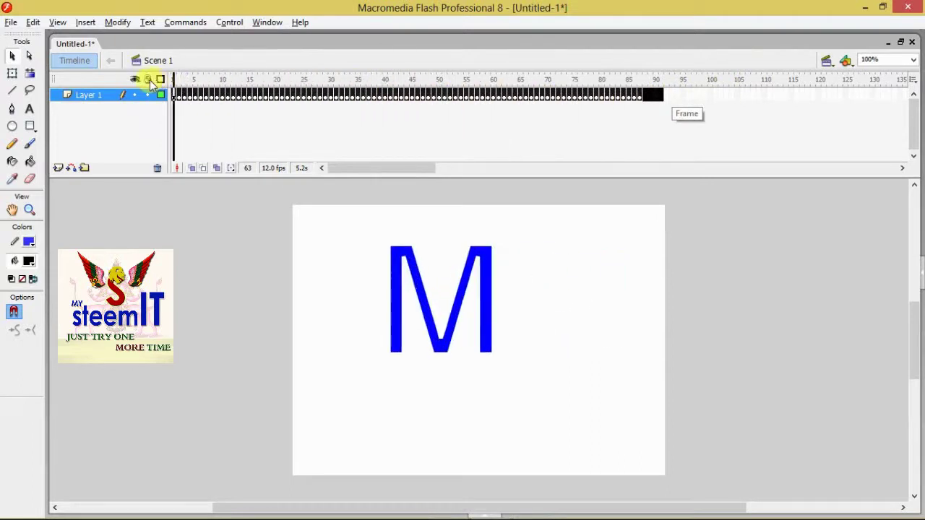
{"action": "left_click", "coordinate": [154, 96]}
{"action": "right_click", "coordinate": [193, 99]}
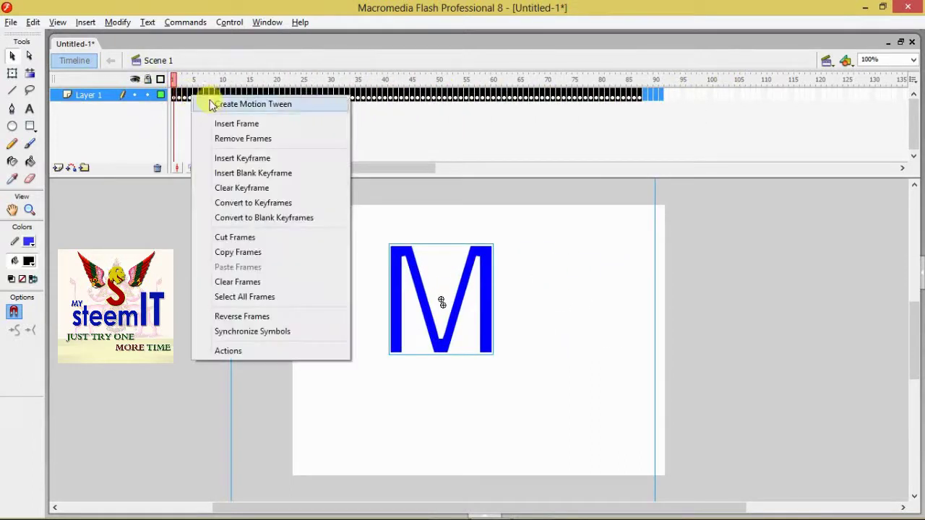
{"action": "left_click", "coordinate": [264, 138]}
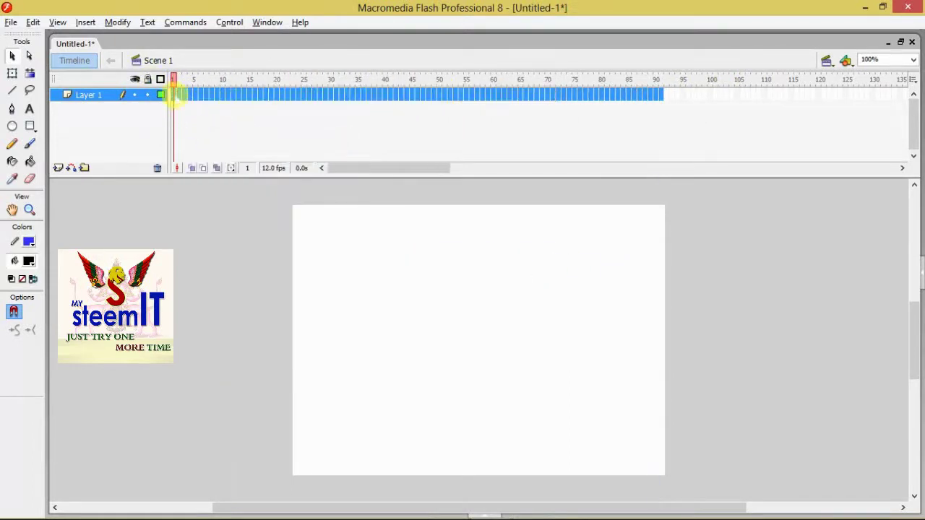
{"action": "left_click", "coordinate": [176, 96]}
{"action": "right_click", "coordinate": [175, 97]}
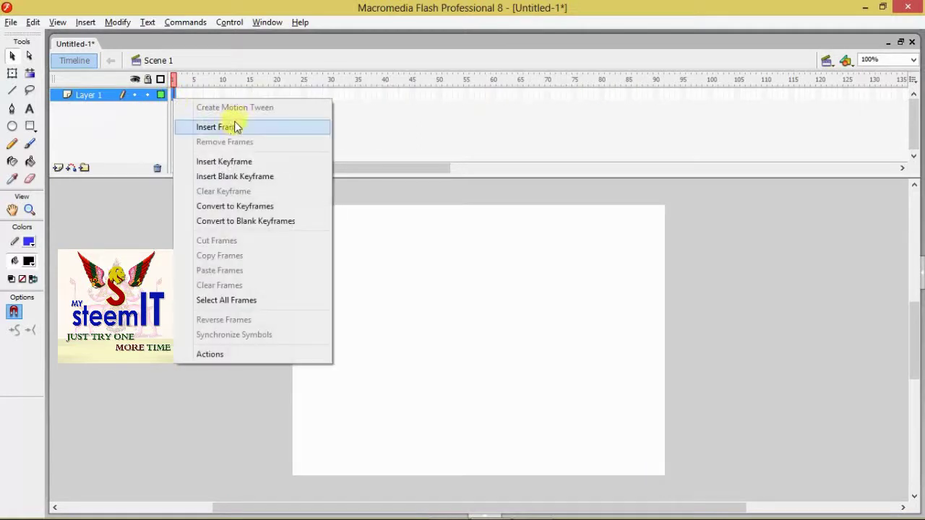
{"action": "left_click", "coordinate": [232, 162]}
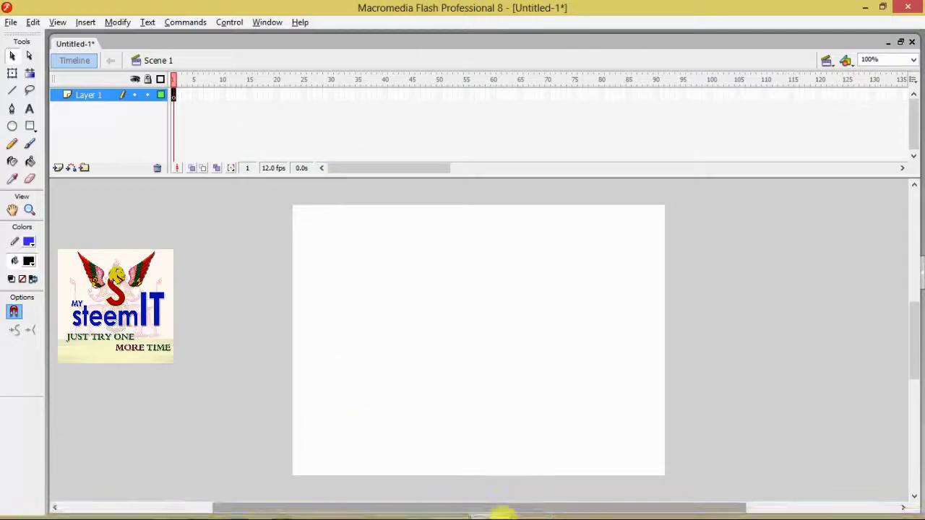
Switch back to FlaX and try the Break Out and Blur effects on the MY STEEMIT text
{"action": "left_click", "coordinate": [460, 510]}
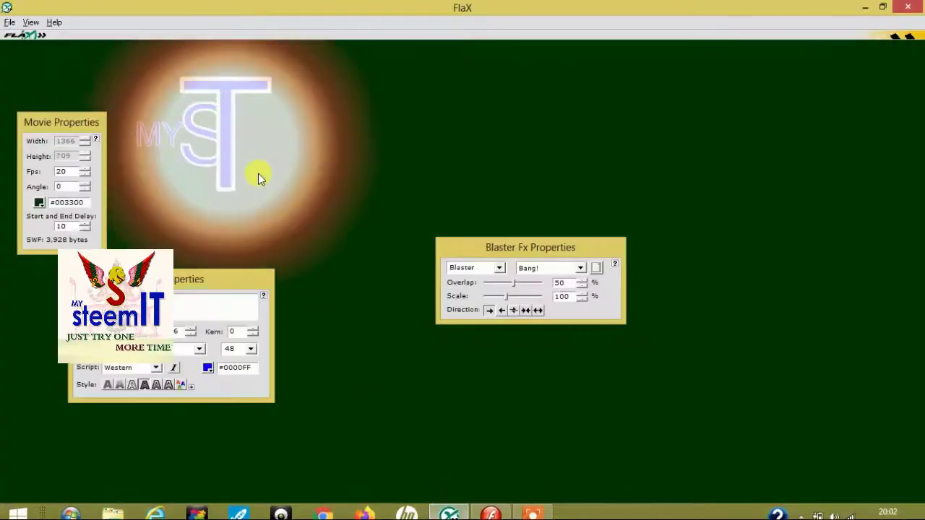
{"action": "left_click", "coordinate": [499, 269]}
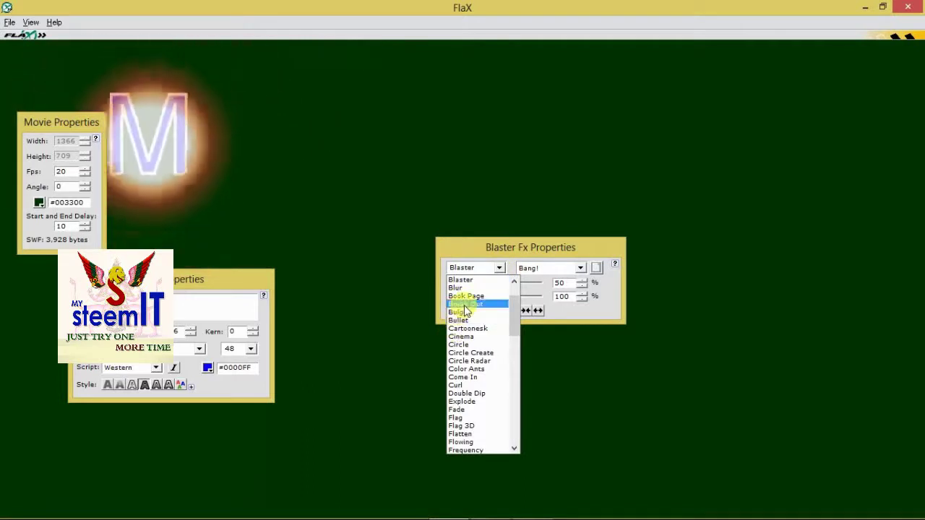
{"action": "left_click", "coordinate": [462, 305]}
{"action": "left_click", "coordinate": [494, 268]}
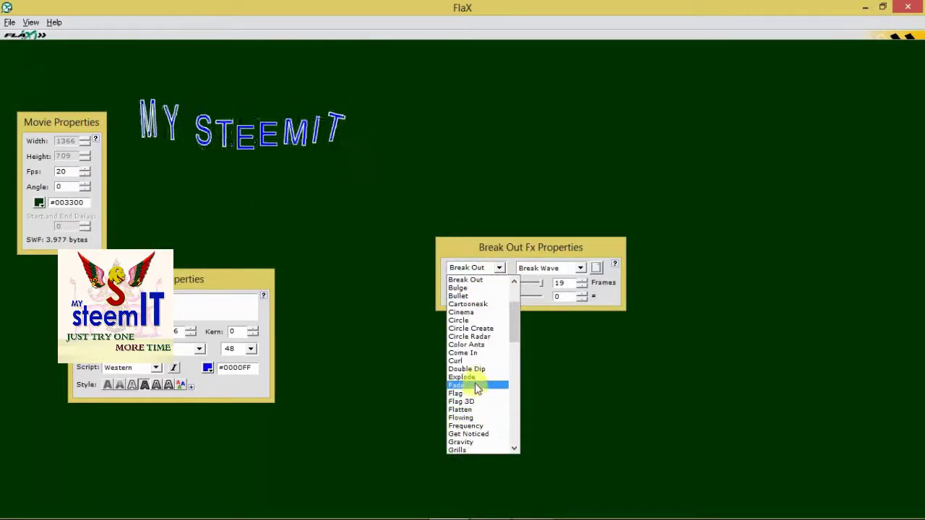
{"action": "scroll", "coordinate": [476, 385], "scroll_direction": "up", "scroll_amount": 1}
{"action": "scroll", "coordinate": [473, 376], "scroll_direction": "up", "scroll_amount": 2}
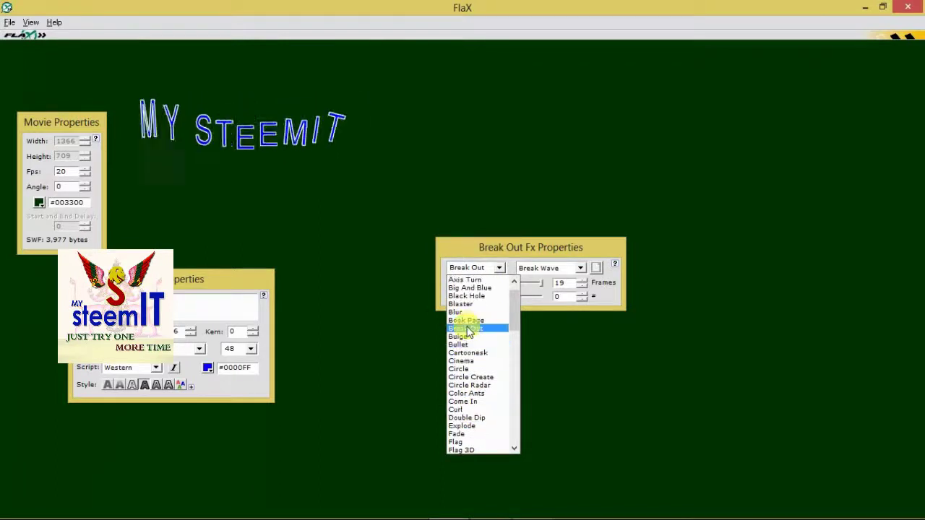
{"action": "left_click", "coordinate": [472, 310]}
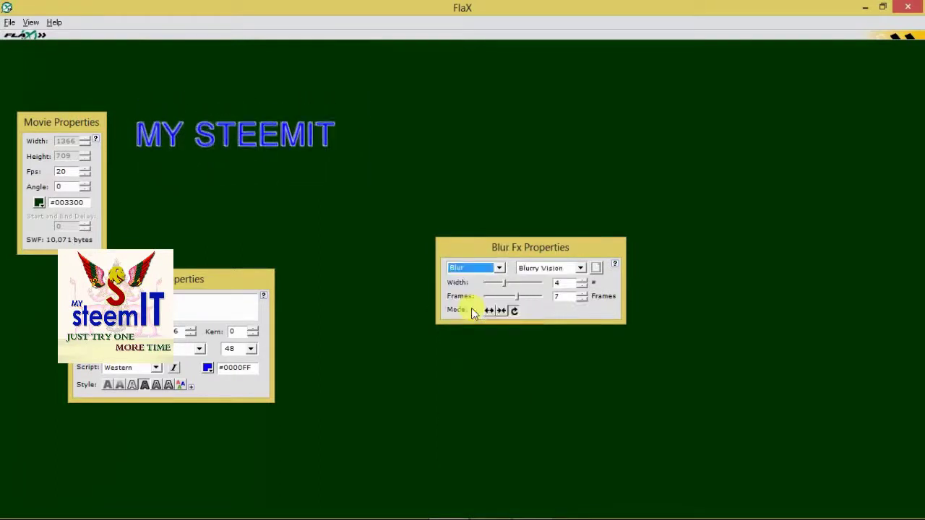
Change the effect of the MY STEEMIT text to Circle Create
{"action": "left_click", "coordinate": [481, 268]}
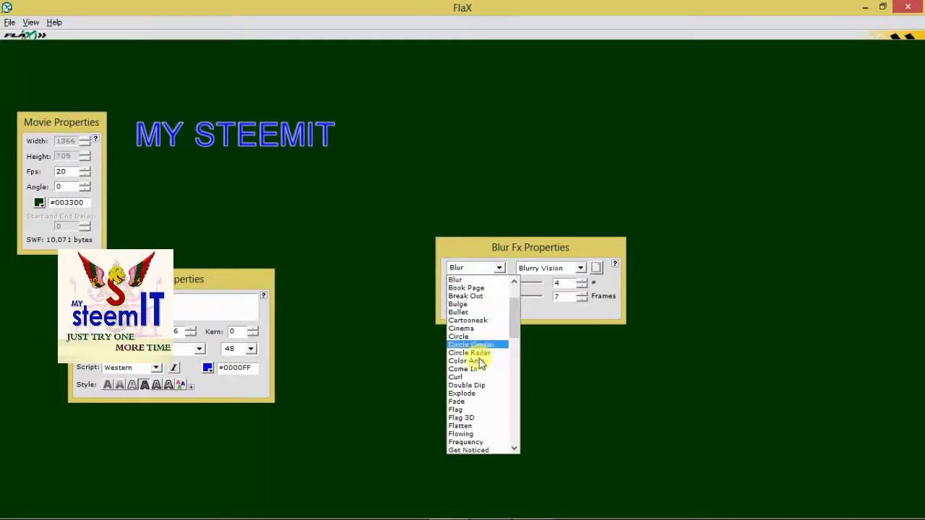
{"action": "left_click", "coordinate": [481, 346]}
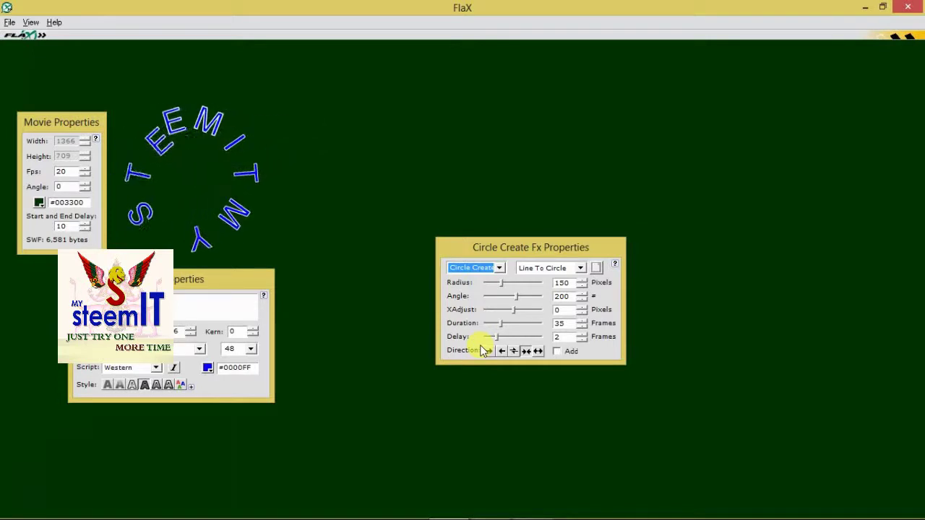
Export the Circle Create text effect as the Shockwave Flash file myfile in My Documents, replacing the existing file
{"action": "left_click", "coordinate": [9, 22]}
{"action": "left_click", "coordinate": [37, 36]}
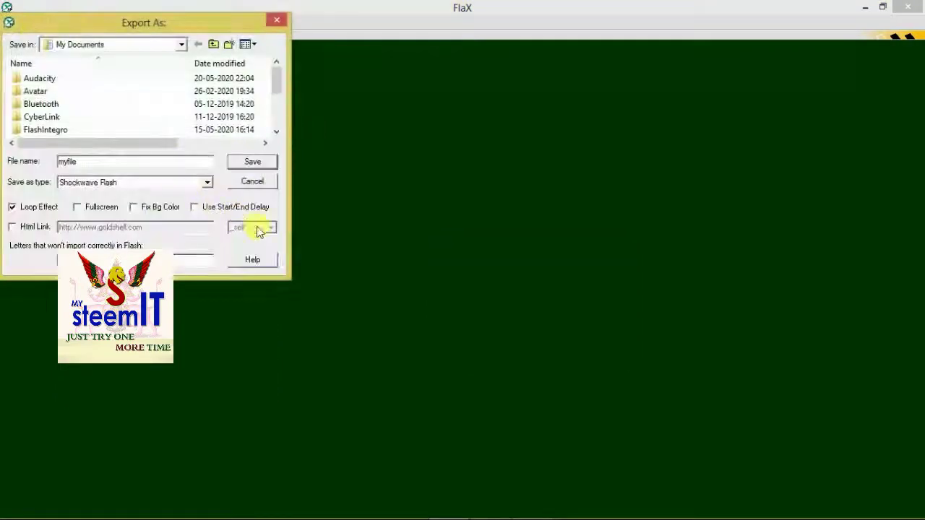
{"action": "left_click", "coordinate": [254, 162]}
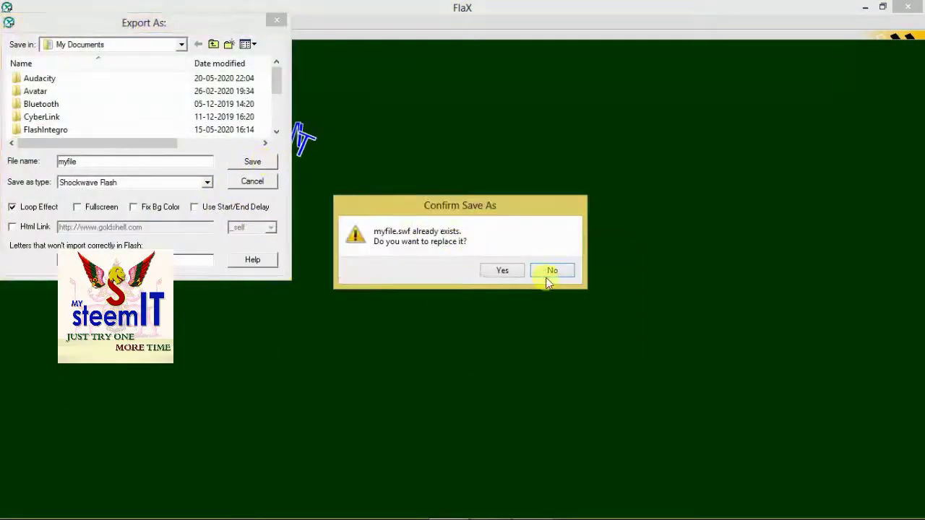
{"action": "left_click", "coordinate": [502, 271]}
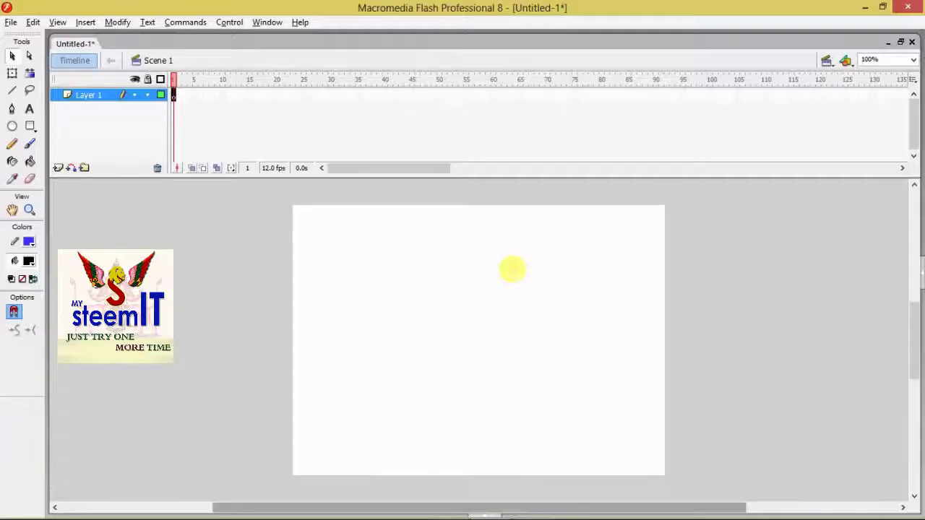
In Macromedia Flash Professional 8, import myfile to the stage, then play its animation and return the playhead to frame 1
{"action": "left_click", "coordinate": [11, 22]}
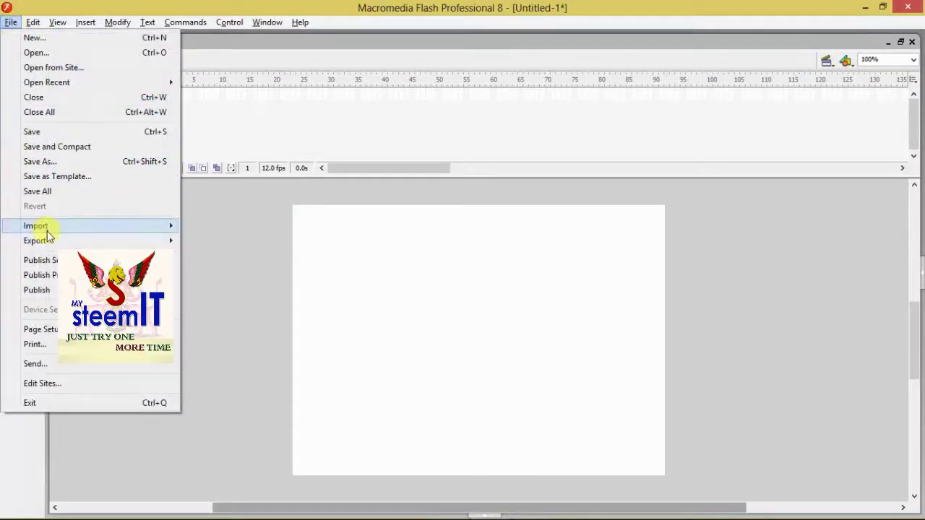
{"action": "mouse_move", "coordinate": [42, 226]}
{"action": "left_click", "coordinate": [241, 230]}
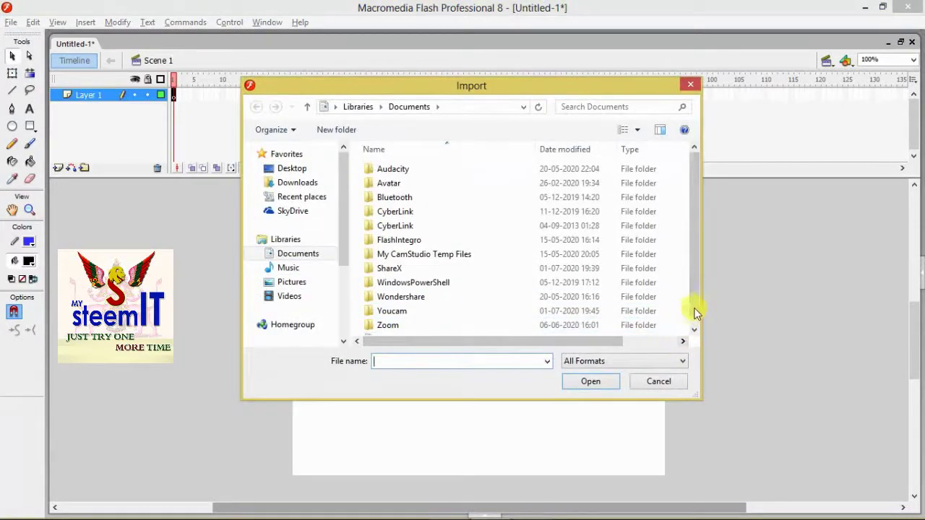
{"action": "scroll", "coordinate": [698, 314], "scroll_direction": "down", "scroll_amount": 1}
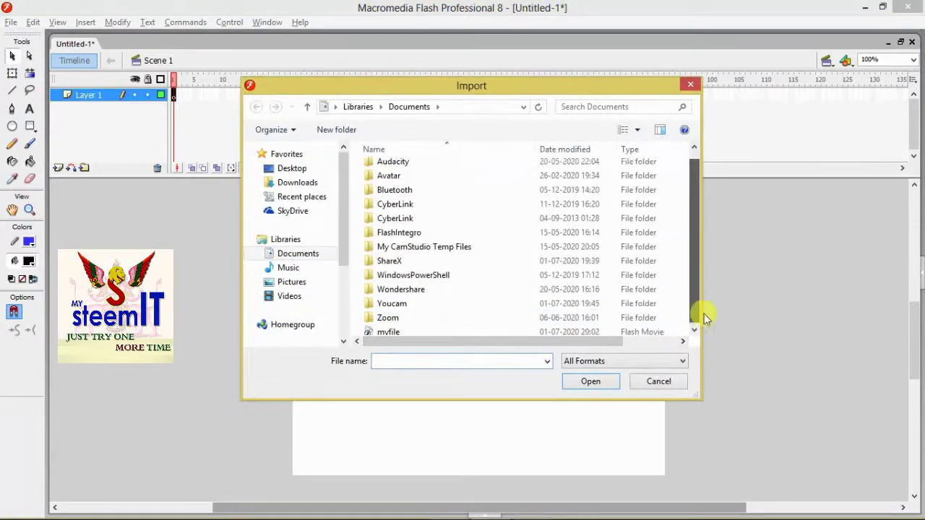
{"action": "left_click", "coordinate": [449, 327]}
{"action": "left_click", "coordinate": [590, 382]}
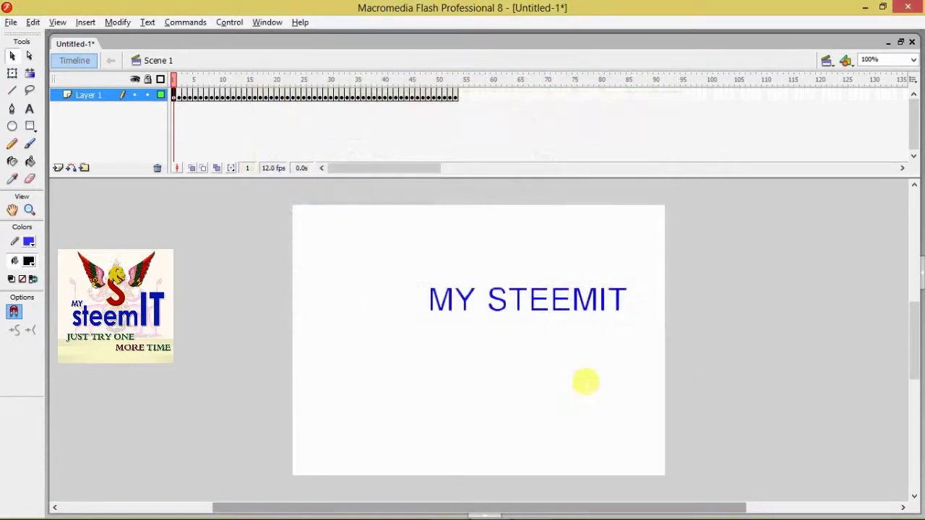
{"action": "key", "text": "Return"}
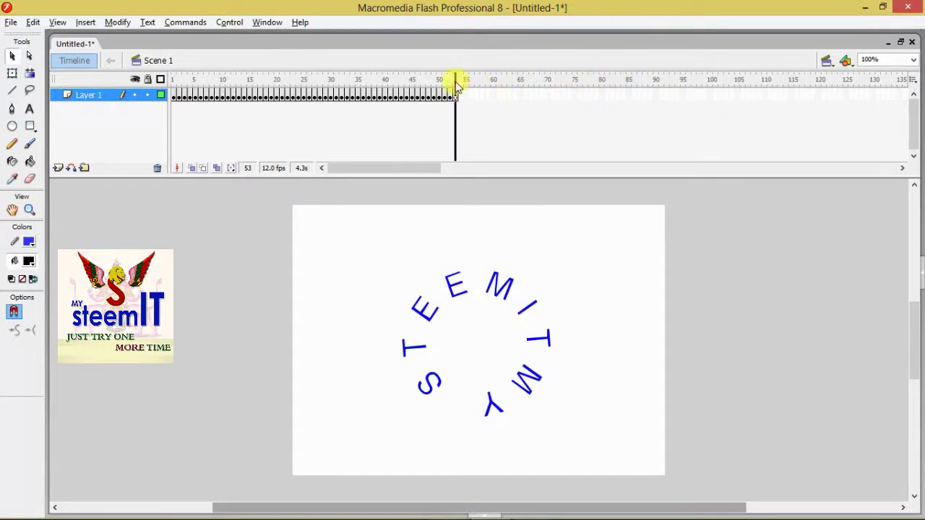
{"action": "left_click_drag", "start_coordinate": [456, 86], "coordinate": [175, 96]}
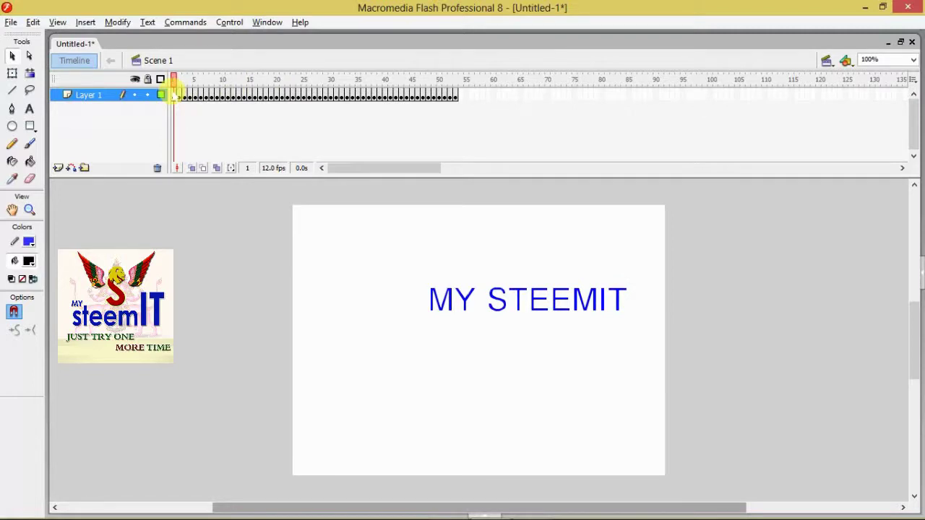
Insert a new scene and import the JPEG whose name starts with 2e23dc30 into the library, listing all file types
{"action": "left_click", "coordinate": [85, 22]}
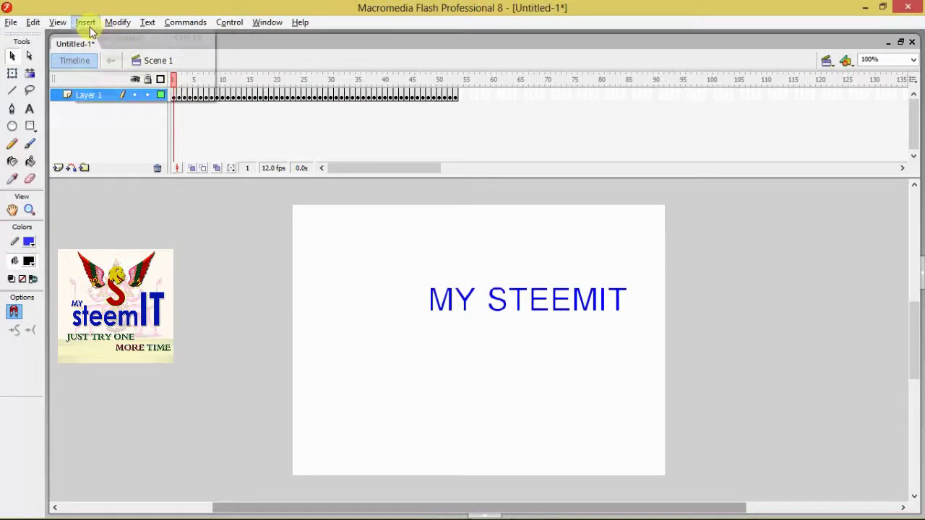
{"action": "left_click", "coordinate": [109, 92]}
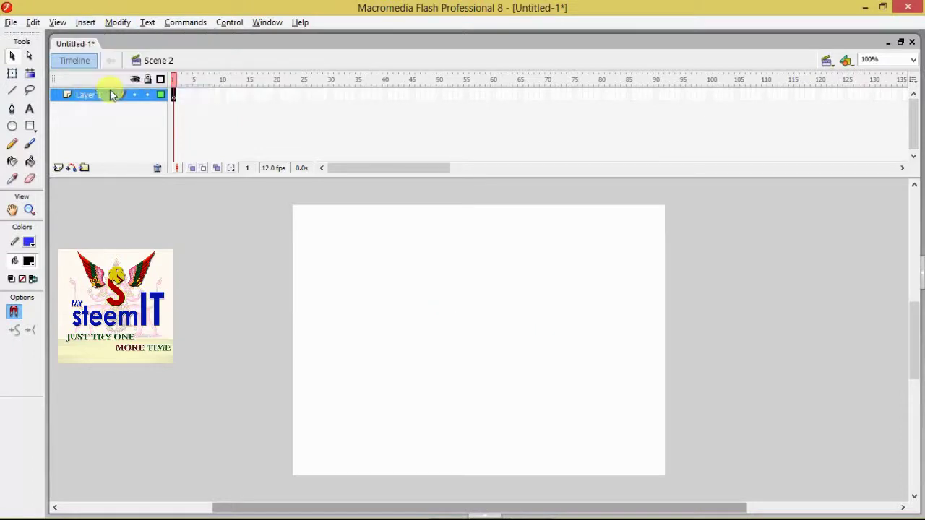
{"action": "left_click", "coordinate": [12, 24]}
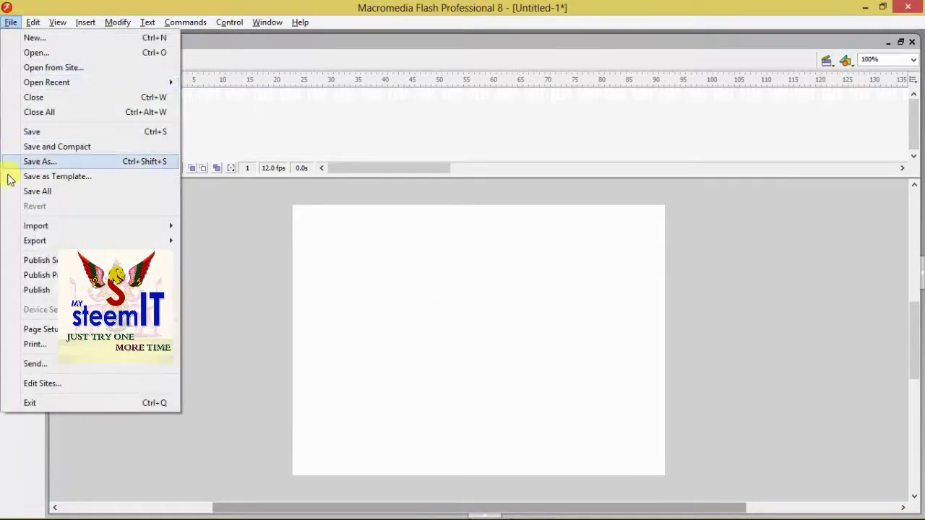
{"action": "mouse_move", "coordinate": [52, 226]}
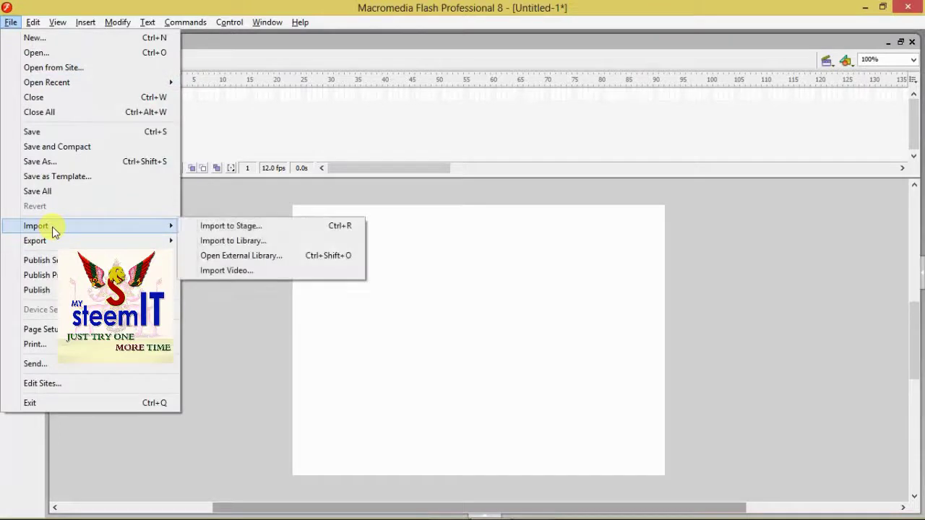
{"action": "left_click", "coordinate": [289, 243]}
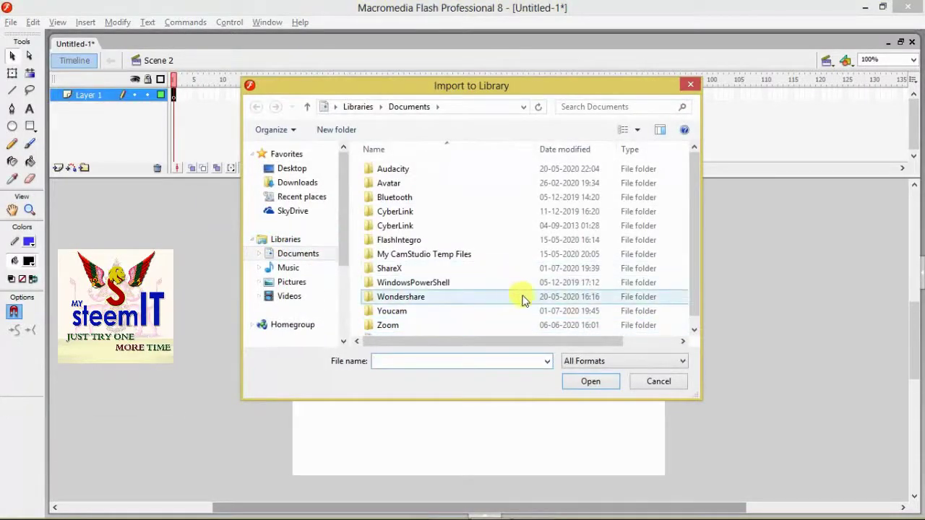
{"action": "left_click", "coordinate": [692, 331]}
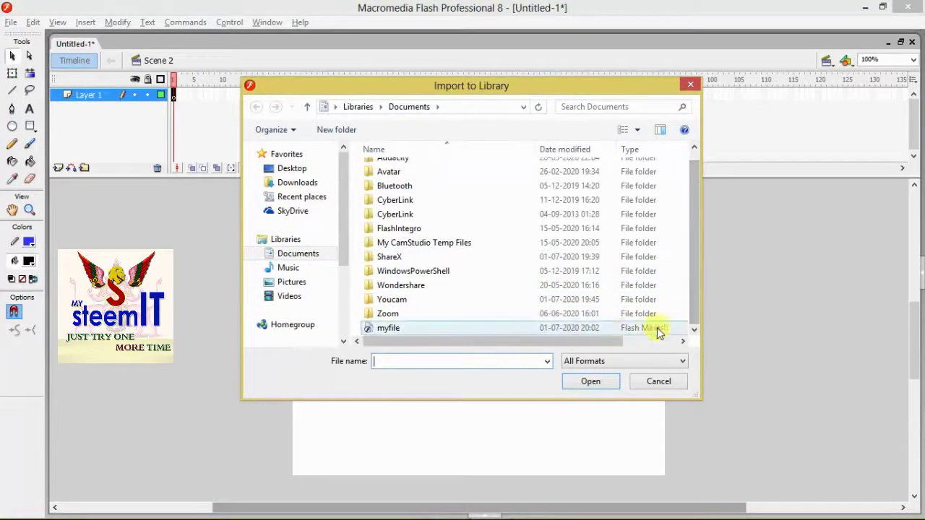
{"action": "left_click", "coordinate": [626, 361]}
{"action": "left_click", "coordinate": [600, 348]}
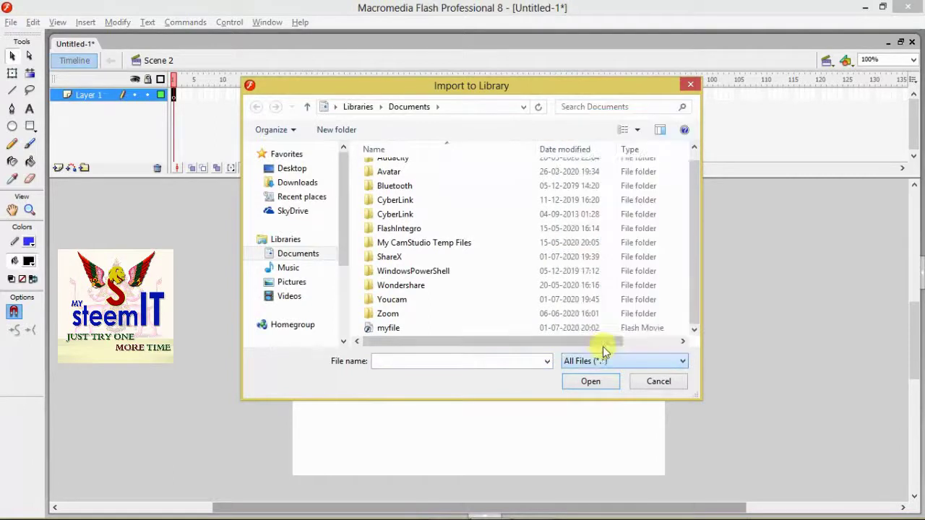
{"action": "left_click_drag", "start_coordinate": [696, 213], "coordinate": [713, 265]}
{"action": "left_click", "coordinate": [473, 201]}
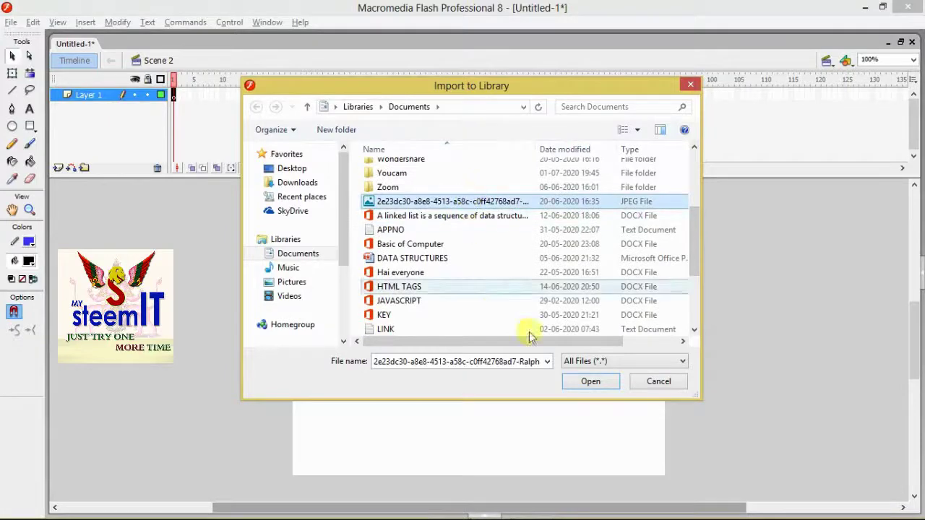
{"action": "left_click", "coordinate": [591, 381]}
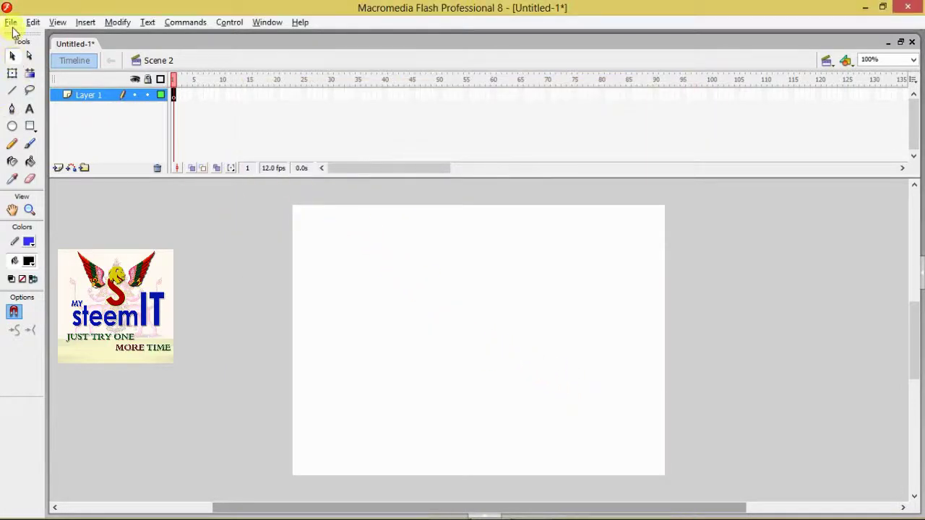
Import the JPEG whose name starts with 2e23dc30 to the Scene 2 stage without replacing existing library items
{"action": "left_click", "coordinate": [11, 22]}
{"action": "mouse_move", "coordinate": [58, 227]}
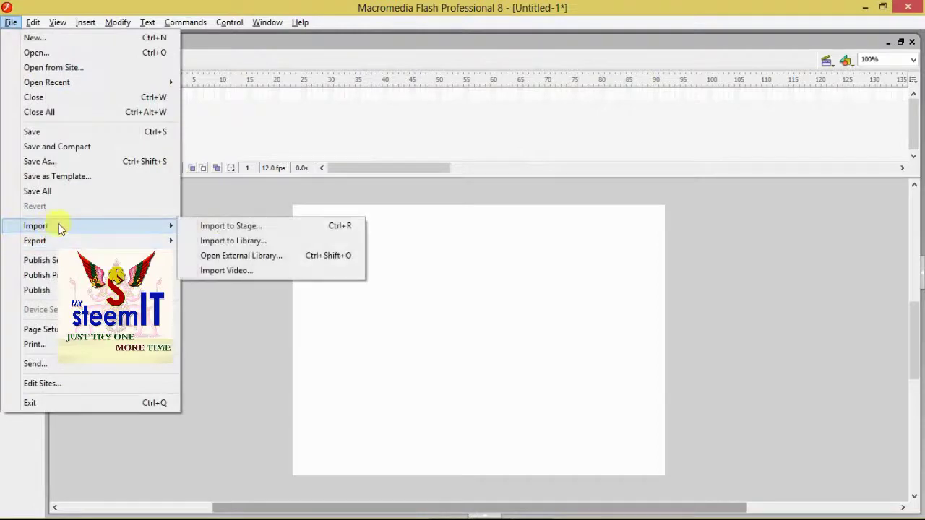
{"action": "left_click", "coordinate": [273, 229]}
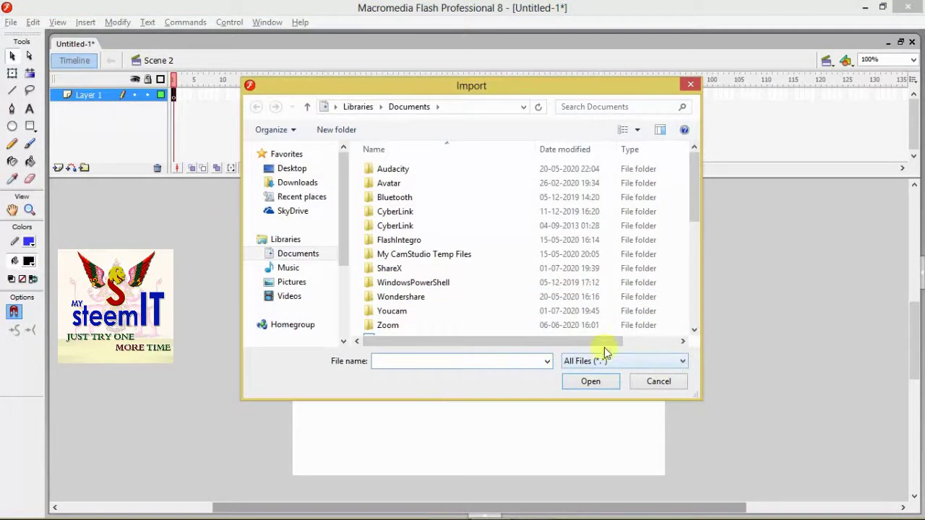
{"action": "left_click_drag", "start_coordinate": [697, 188], "coordinate": [707, 233]}
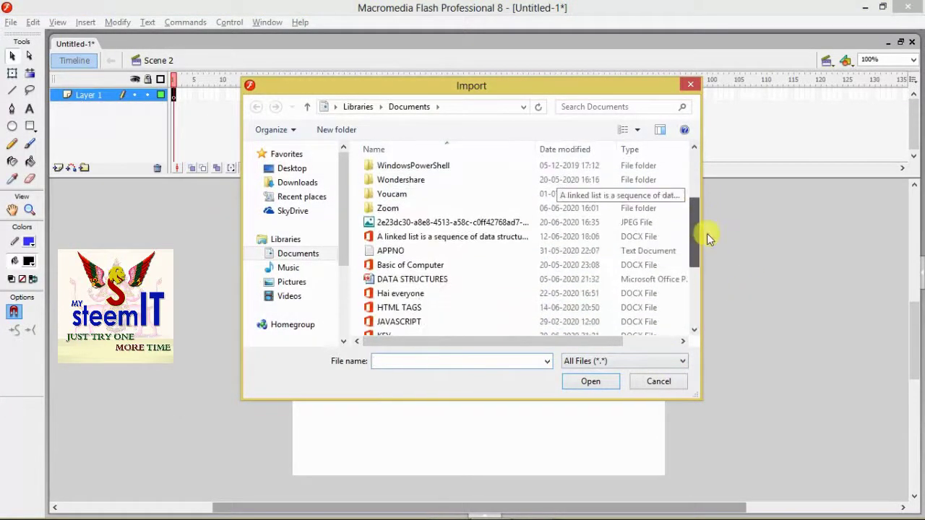
{"action": "left_click", "coordinate": [506, 222]}
{"action": "left_click", "coordinate": [585, 382]}
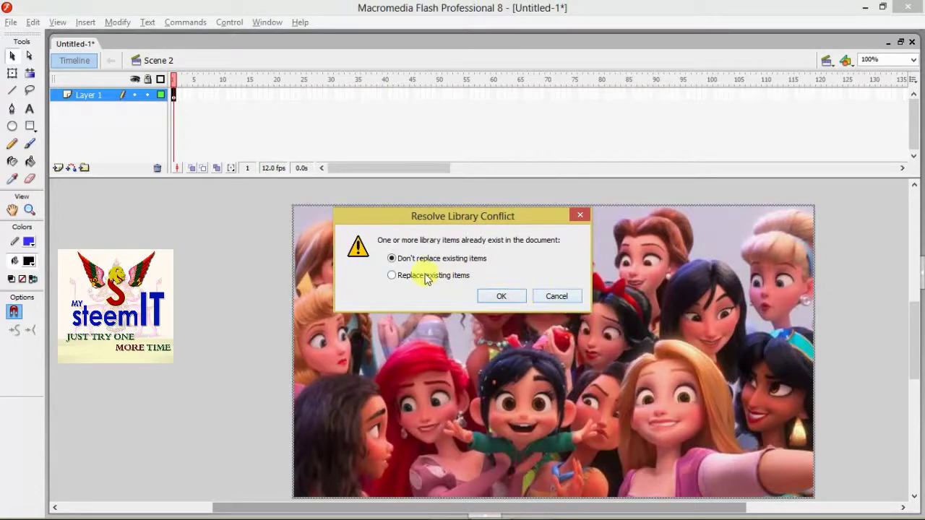
{"action": "left_click", "coordinate": [498, 302]}
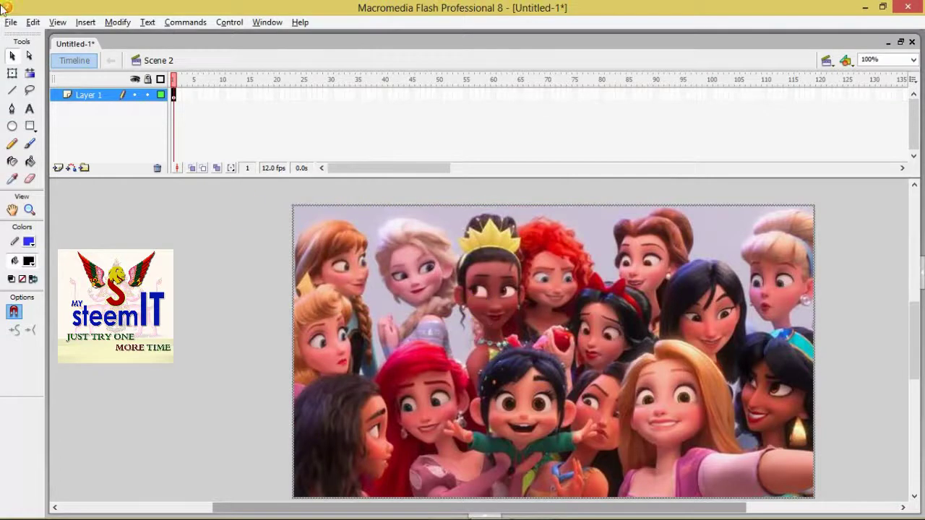
Resize the imported picture with Free Transform and center it so it nearly fills the stage with a narrow margin
{"action": "left_click", "coordinate": [12, 73]}
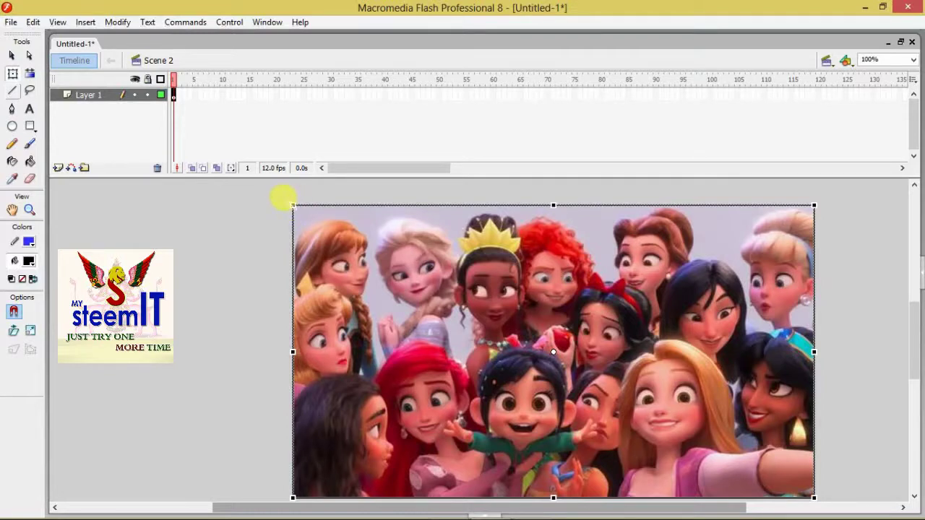
{"action": "left_click_drag", "start_coordinate": [283, 197], "coordinate": [480, 336]}
{"action": "left_click_drag", "start_coordinate": [628, 403], "coordinate": [453, 318]}
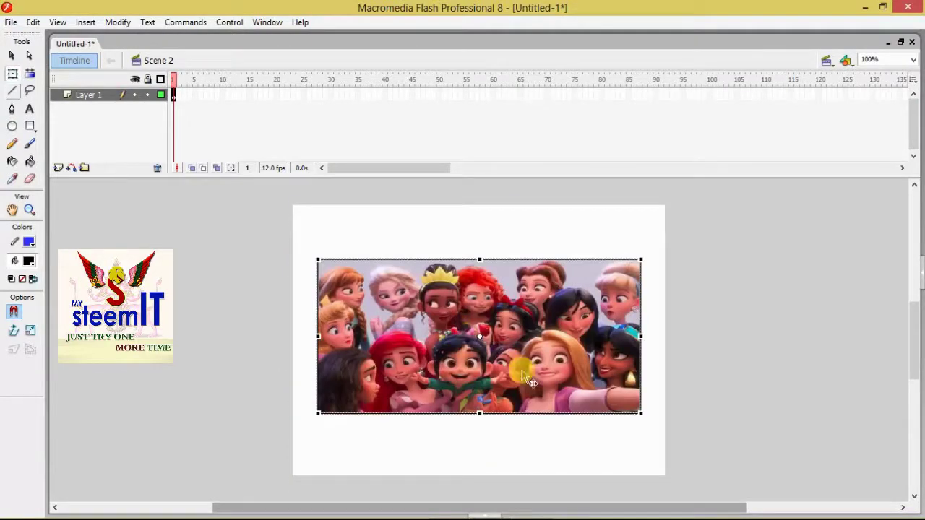
{"action": "left_click_drag", "start_coordinate": [638, 410], "coordinate": [556, 371]}
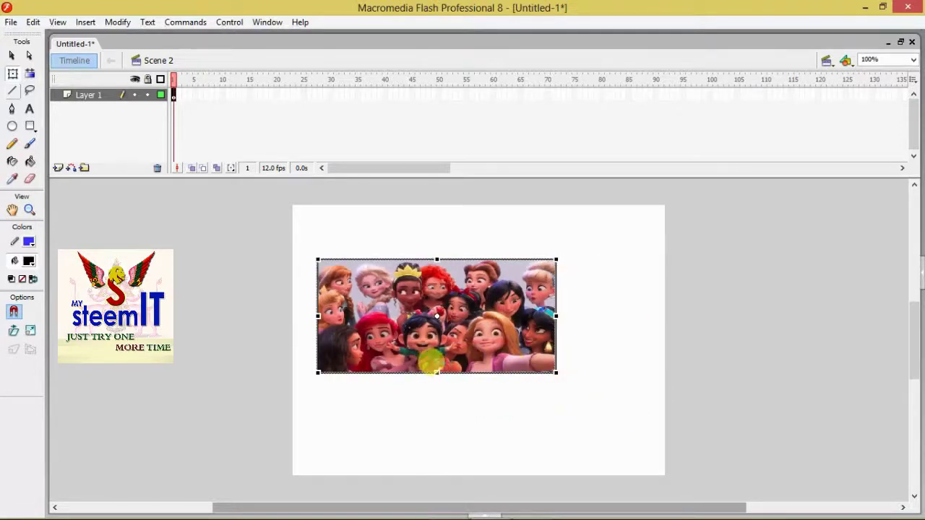
{"action": "left_click_drag", "start_coordinate": [424, 361], "coordinate": [436, 389]}
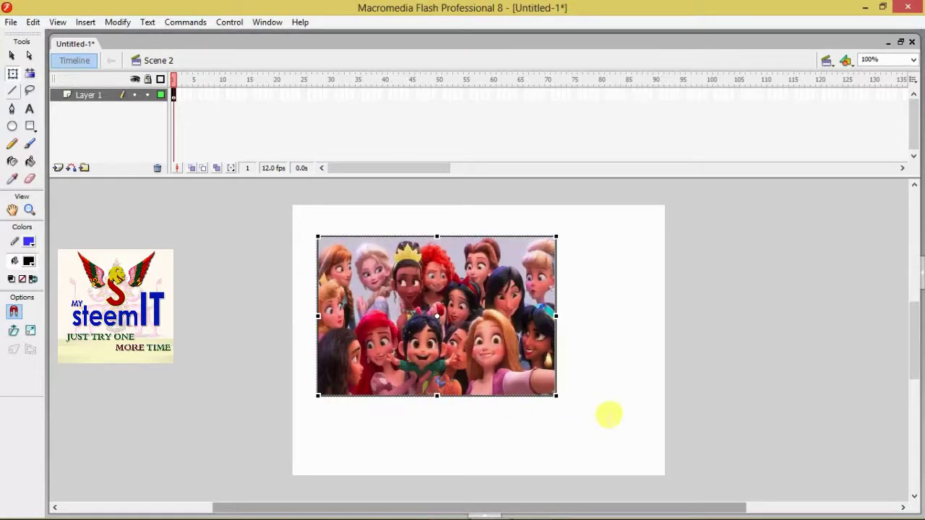
{"action": "left_click_drag", "start_coordinate": [547, 392], "coordinate": [569, 422]}
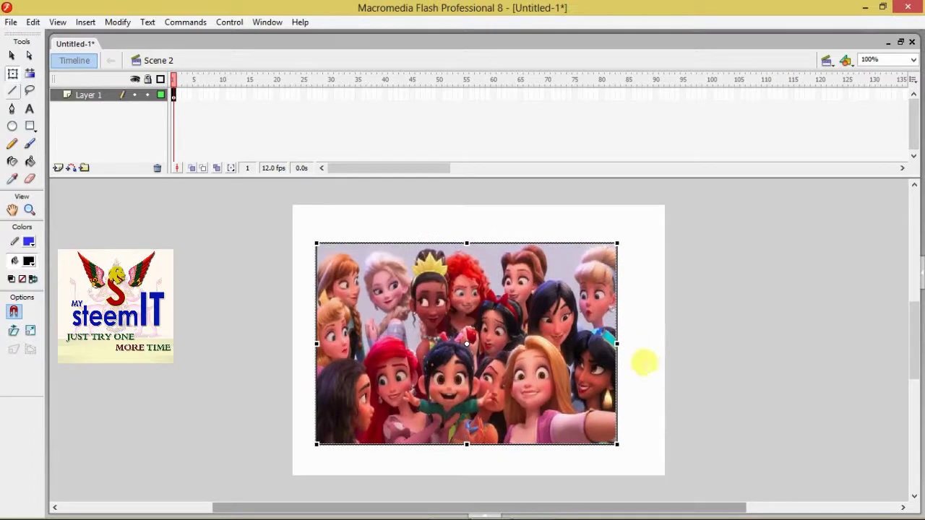
{"action": "left_click_drag", "start_coordinate": [607, 233], "coordinate": [638, 226]}
{"action": "left_click_drag", "start_coordinate": [602, 307], "coordinate": [607, 307]}
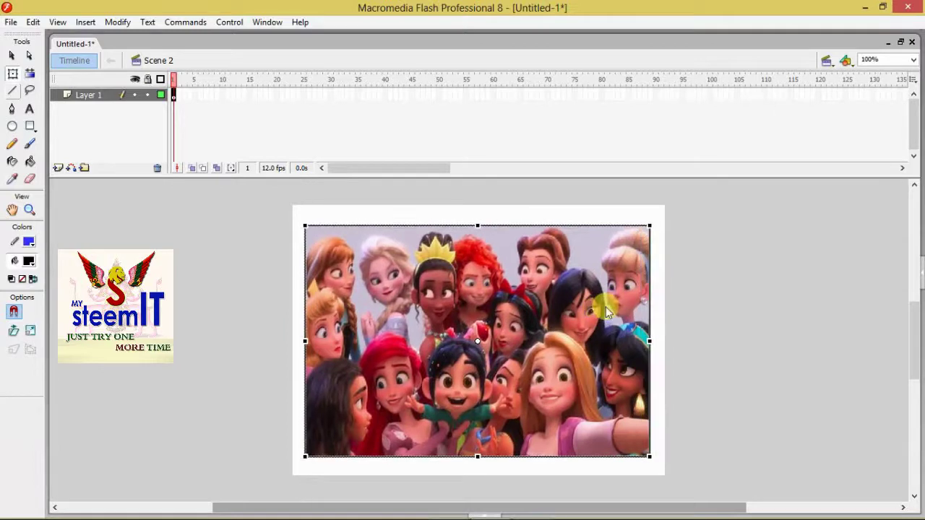
Break apart the picture and insert a keyframe at frame 76 of Layer 1
{"action": "key", "text": "ctrl+b"}
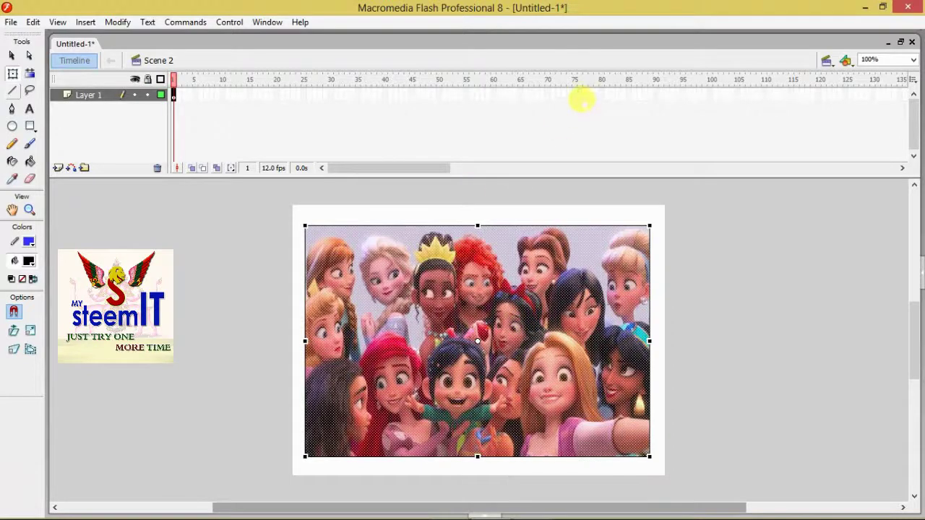
{"action": "left_click", "coordinate": [581, 97]}
{"action": "right_click", "coordinate": [579, 95]}
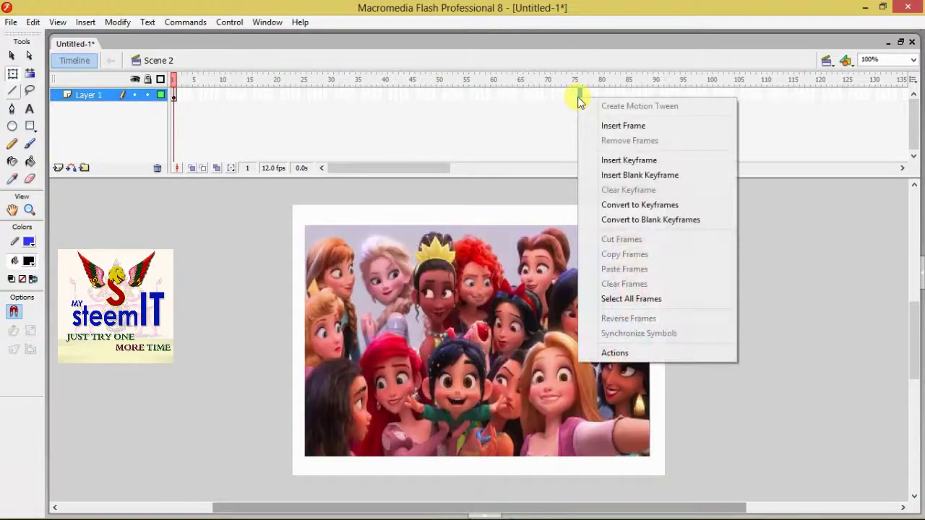
{"action": "left_click", "coordinate": [631, 161]}
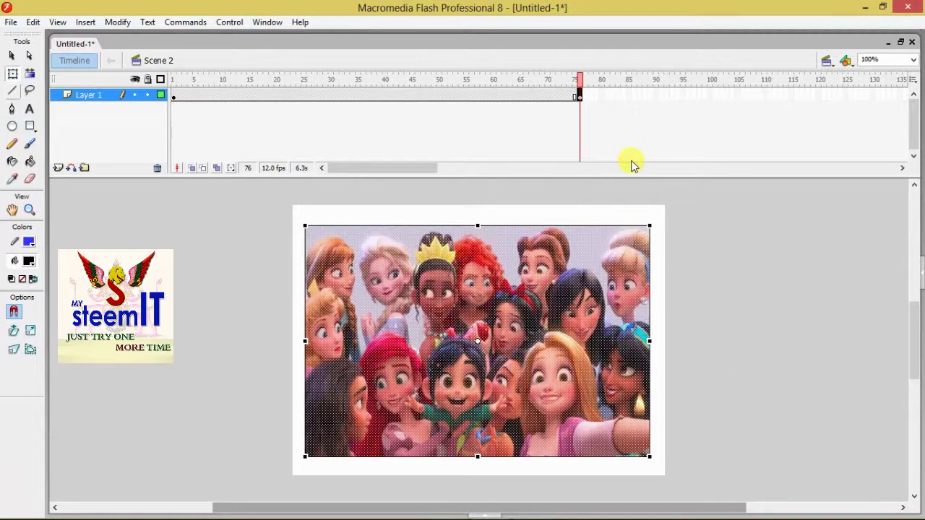
Show the Transform settings and scale the picture at frame 76 to about 15.2% with a 180° rotation about its center
{"action": "key", "text": "ctrl+t"}
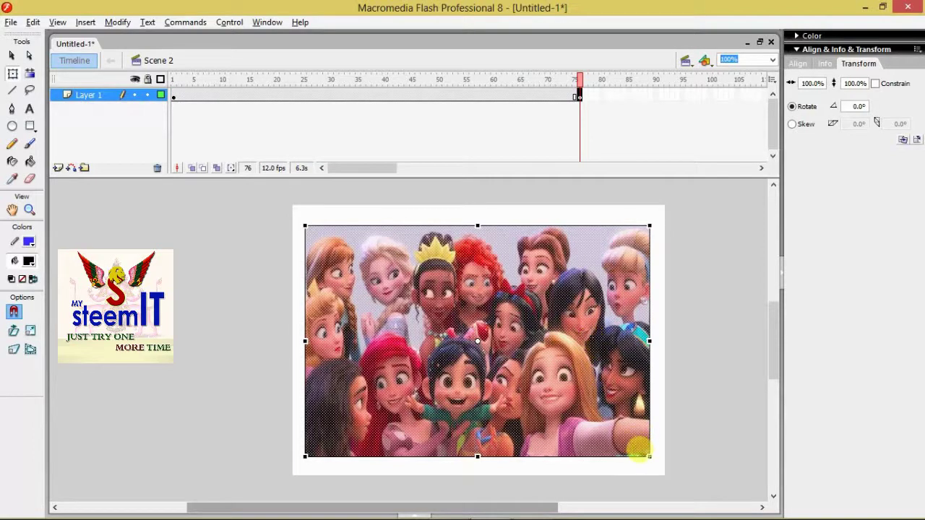
{"action": "left_click_drag", "start_coordinate": [639, 451], "coordinate": [440, 317]}
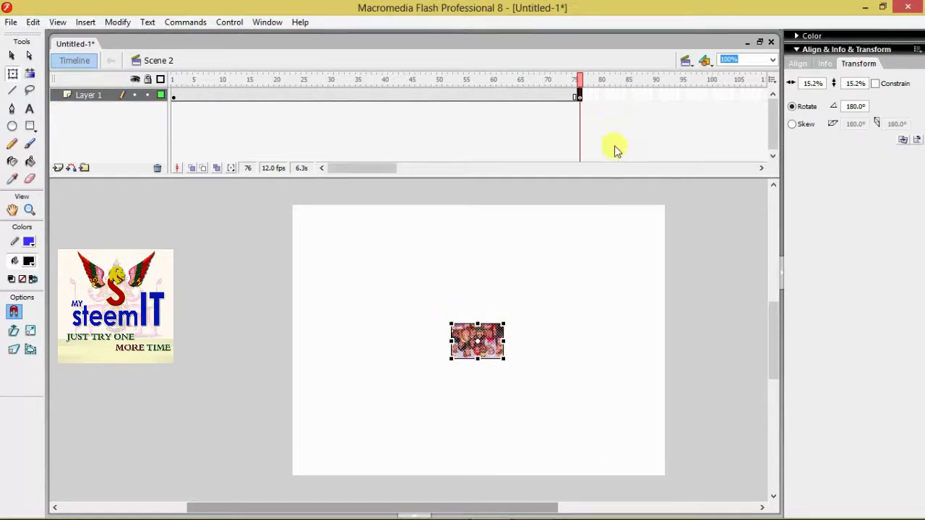
{"action": "left_click", "coordinate": [763, 169]}
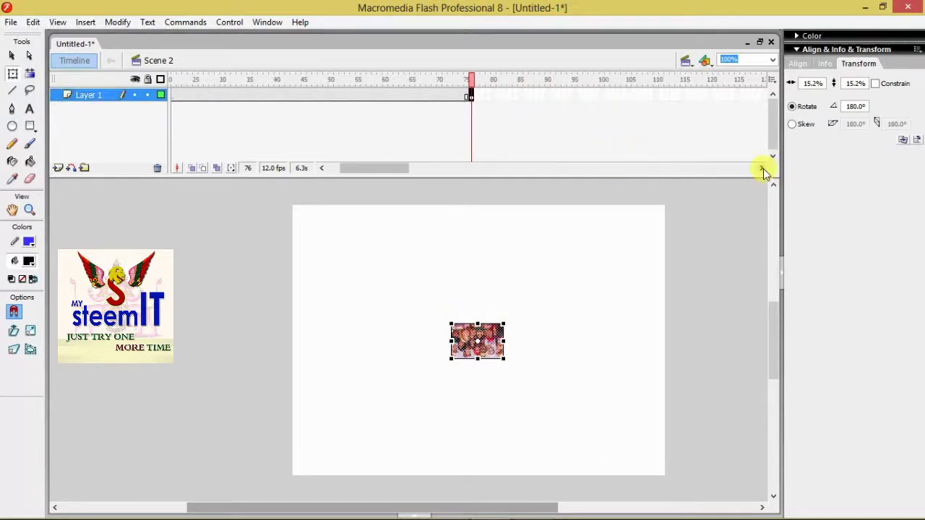
Insert a keyframe at frame 152 of Layer 1
{"action": "left_click", "coordinate": [763, 168]}
{"action": "left_click", "coordinate": [763, 169]}
{"action": "left_click", "coordinate": [764, 169]}
{"action": "left_click", "coordinate": [763, 169]}
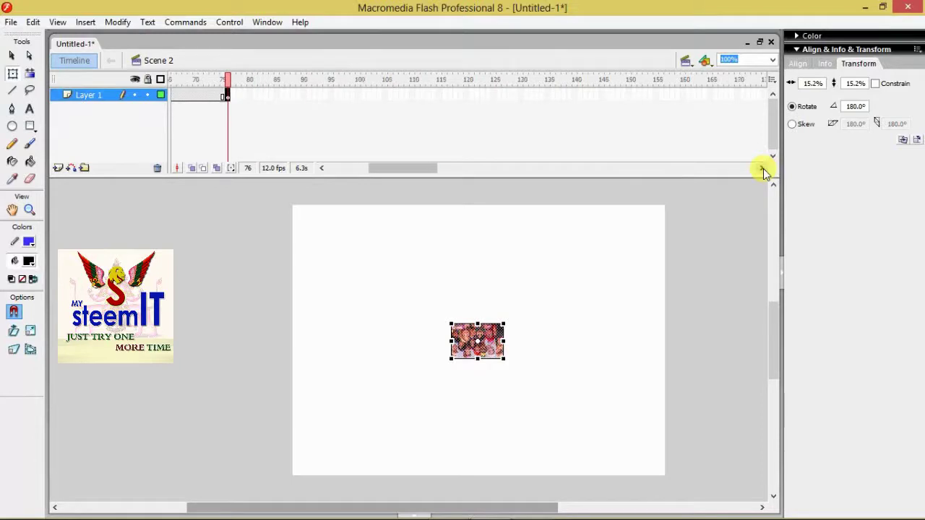
{"action": "left_click", "coordinate": [641, 94]}
{"action": "right_click", "coordinate": [640, 94]}
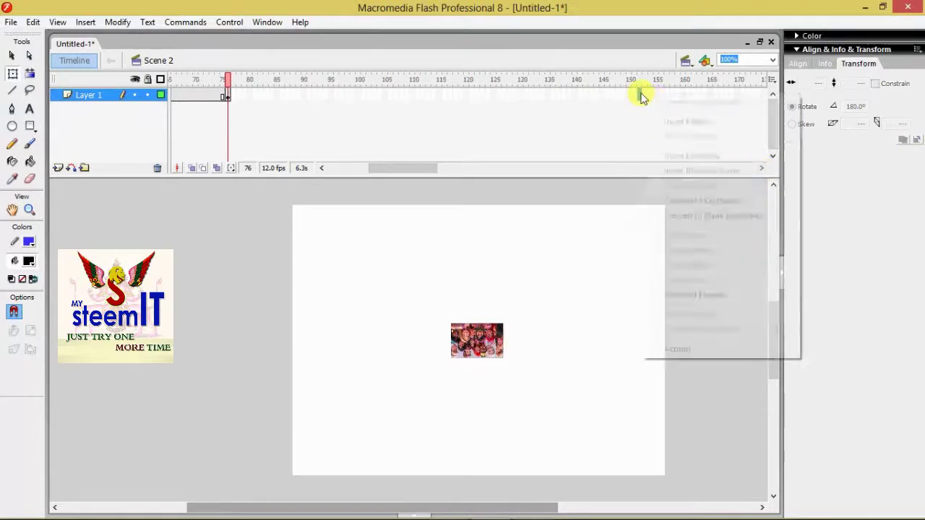
{"action": "left_click", "coordinate": [698, 156]}
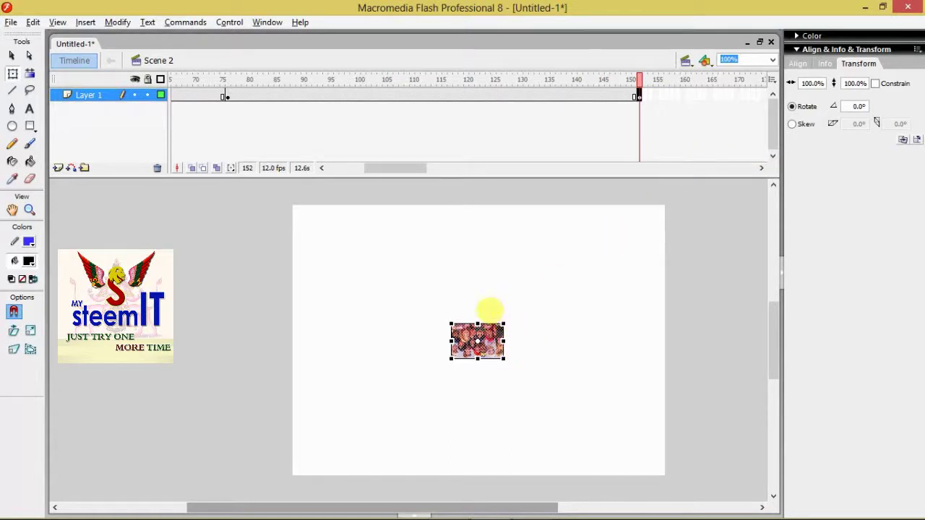
Enlarge the picture at frame 152 to about 599% width and 568% height, tilted to a rotation of about 174.7°
{"action": "left_click_drag", "start_coordinate": [491, 349], "coordinate": [319, 232]}
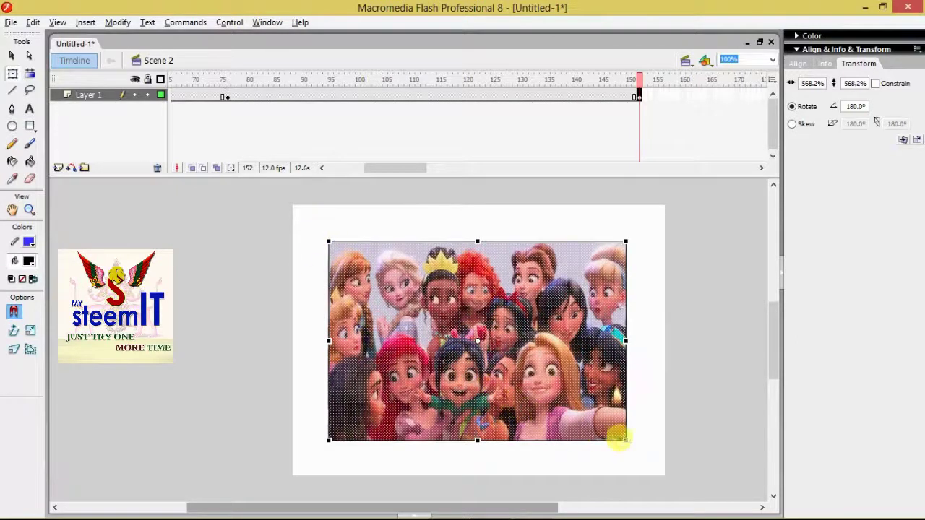
{"action": "left_click_drag", "start_coordinate": [615, 432], "coordinate": [642, 440]}
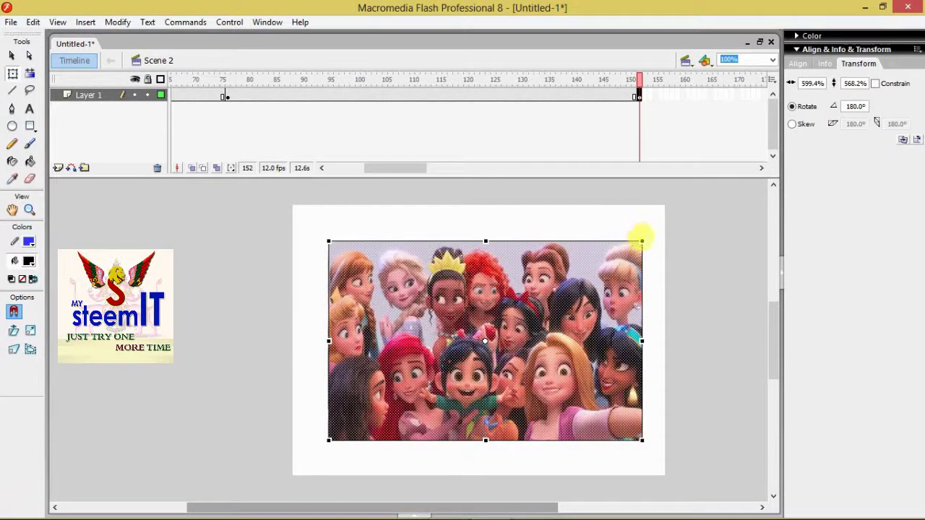
{"action": "left_click_drag", "start_coordinate": [642, 238], "coordinate": [632, 227]}
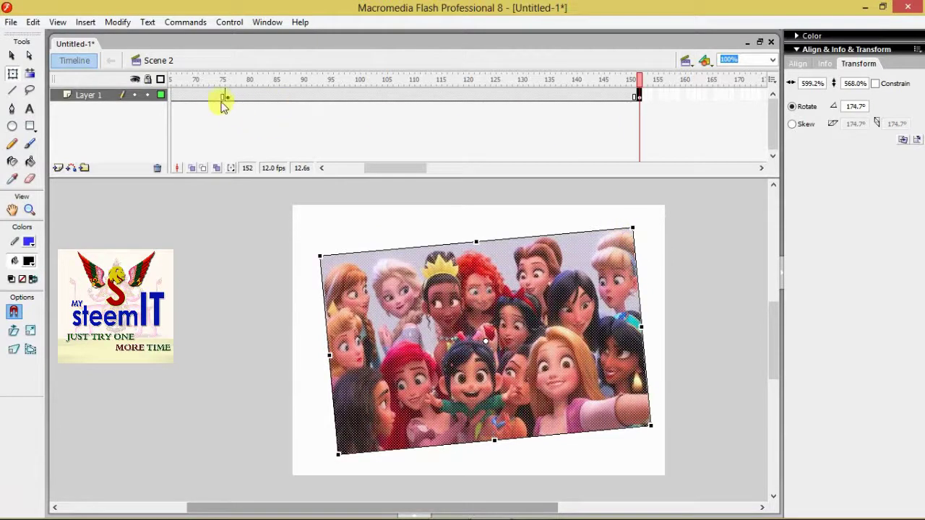
Apply a Shape tween to both Layer 1 spans, from frame 1 to 76 and from frame 76 to 152
{"action": "left_click", "coordinate": [200, 95]}
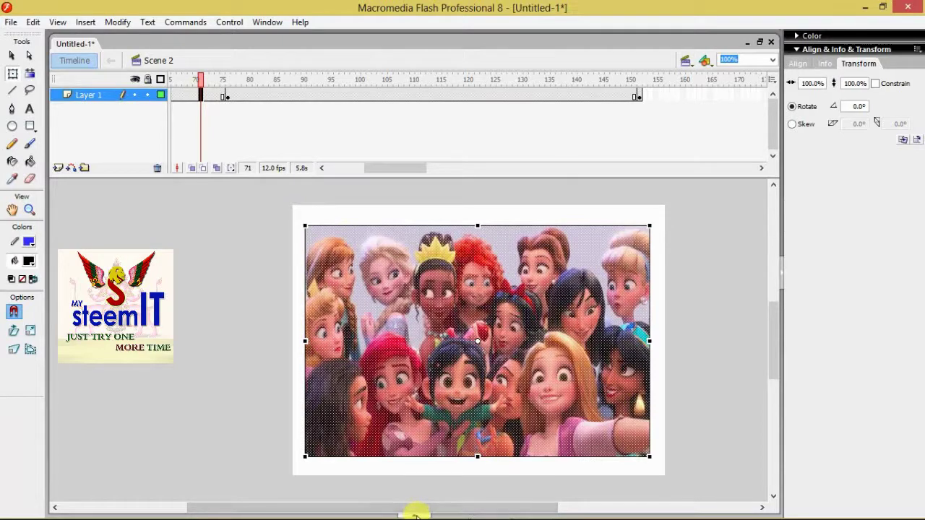
{"action": "key", "text": "F9"}
{"action": "left_click", "coordinate": [217, 460]}
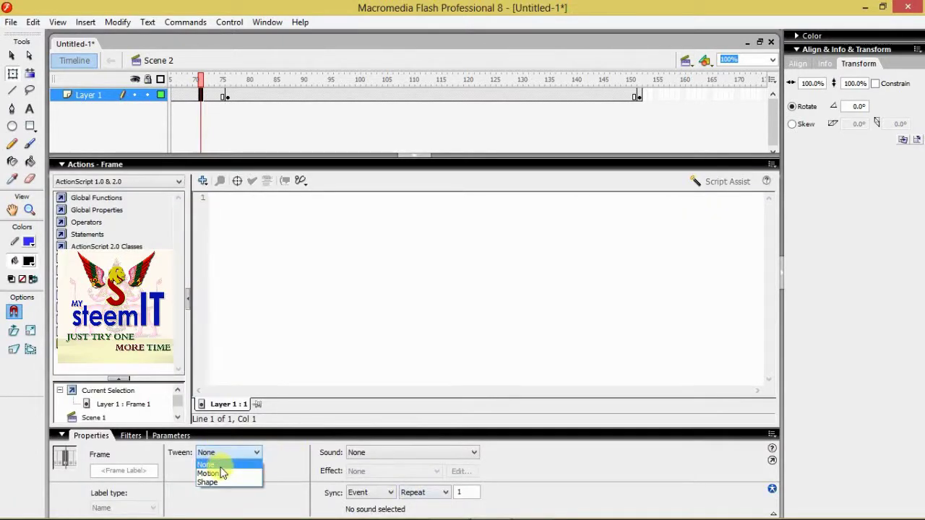
{"action": "left_click", "coordinate": [223, 480]}
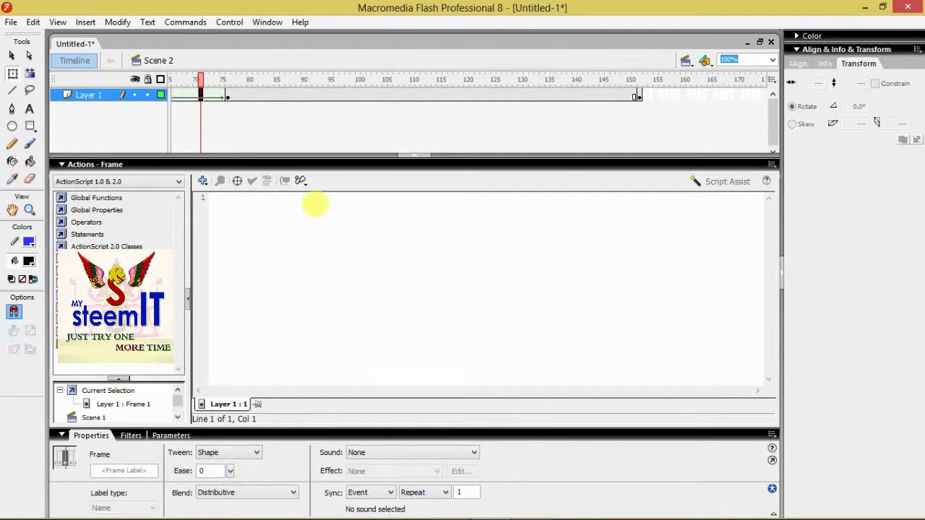
{"action": "left_click", "coordinate": [330, 95]}
{"action": "left_click", "coordinate": [223, 460]}
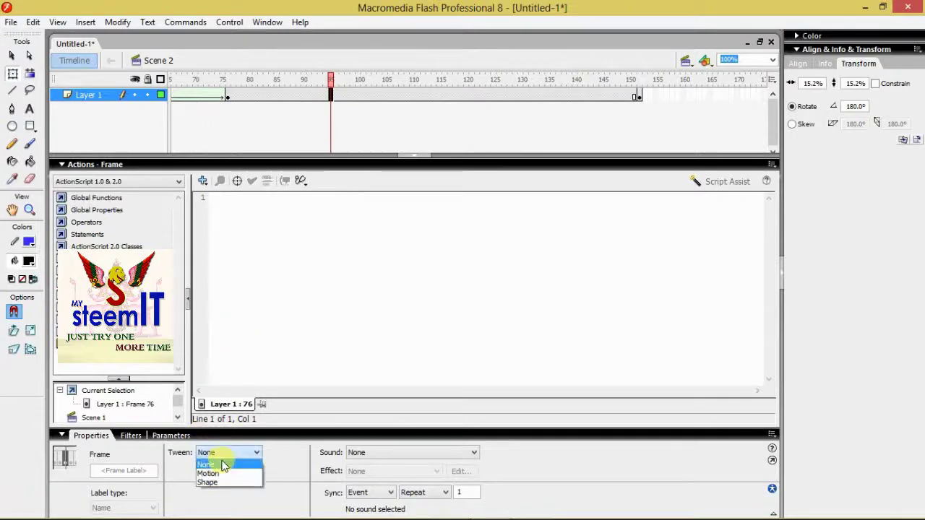
{"action": "left_click", "coordinate": [218, 483]}
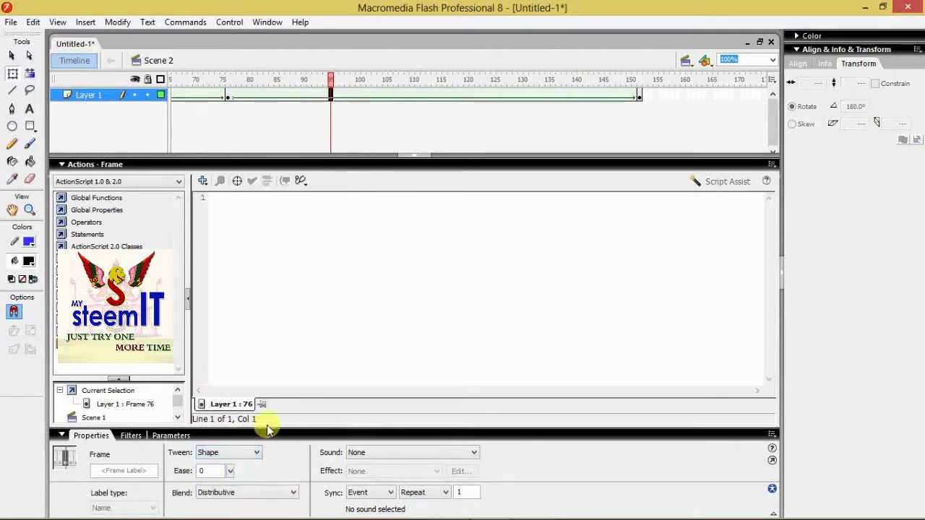
Reveal the full stage again and play the Scene 2 animation from frame 1
{"action": "left_click", "coordinate": [414, 156]}
{"action": "left_click", "coordinate": [130, 85]}
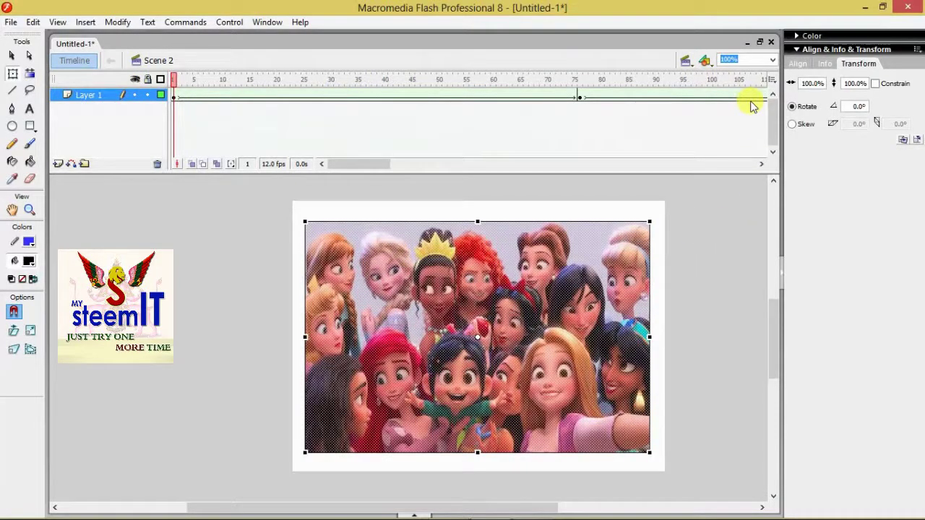
{"action": "key", "text": "Return"}
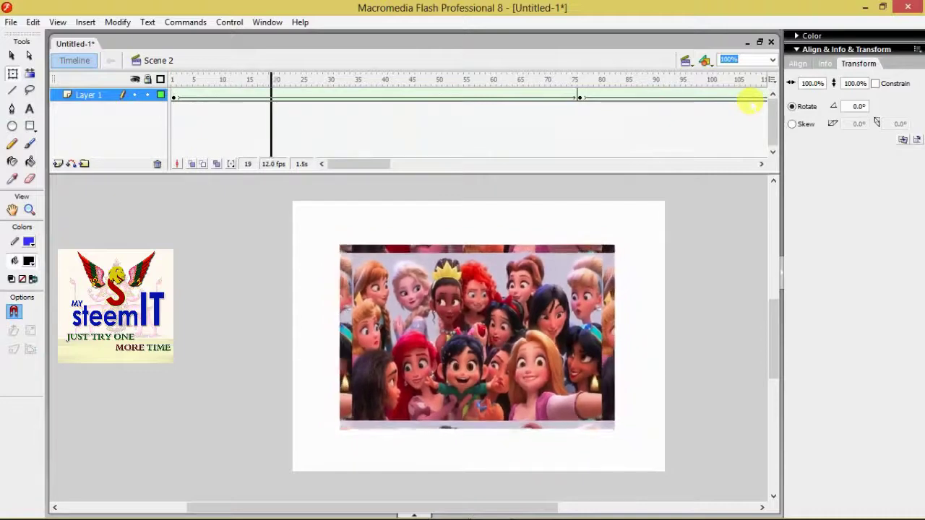